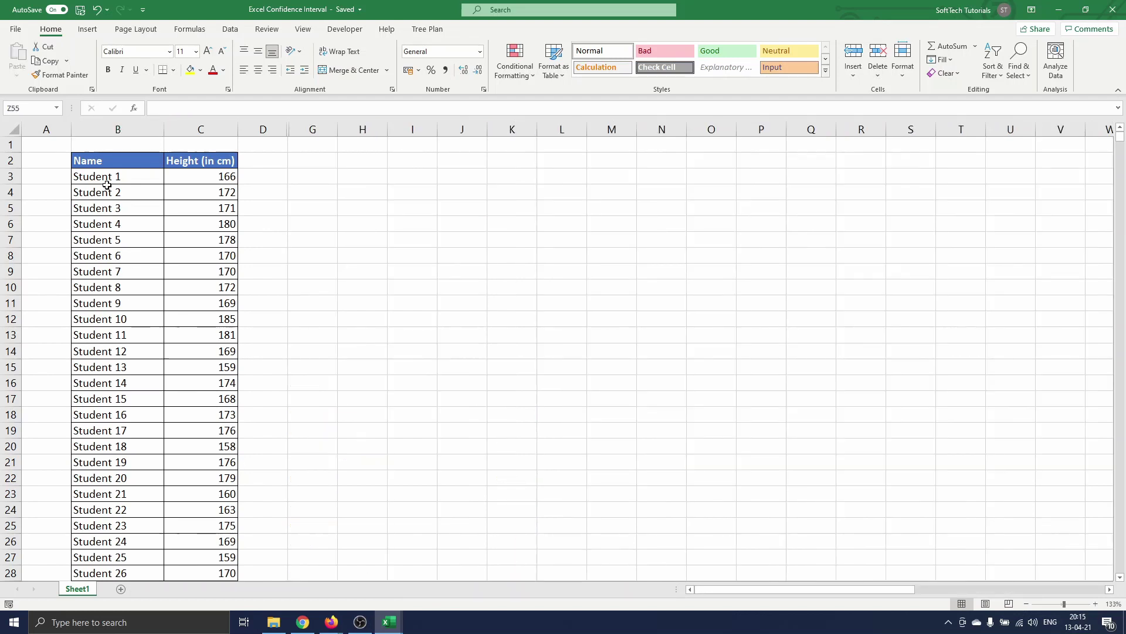
# Check the extent of the student heights list, from the first student to the last and back.
pyautogui.click(107, 183)
pyautogui.hotkey('ctrl', 'Down')
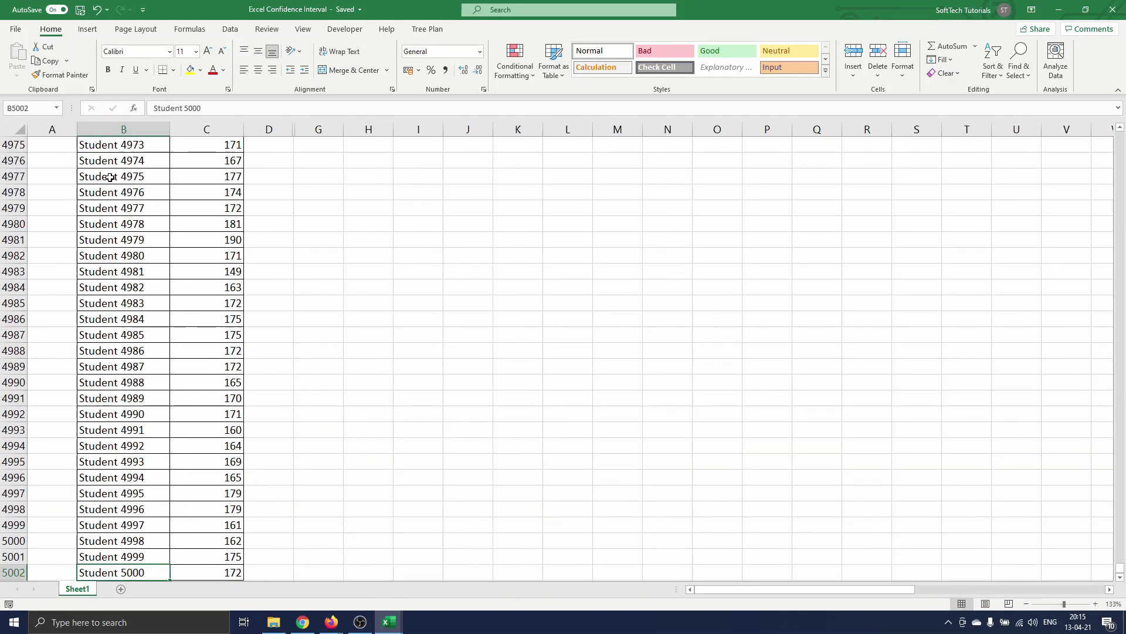
pyautogui.hotkey('ctrl', 'Up')
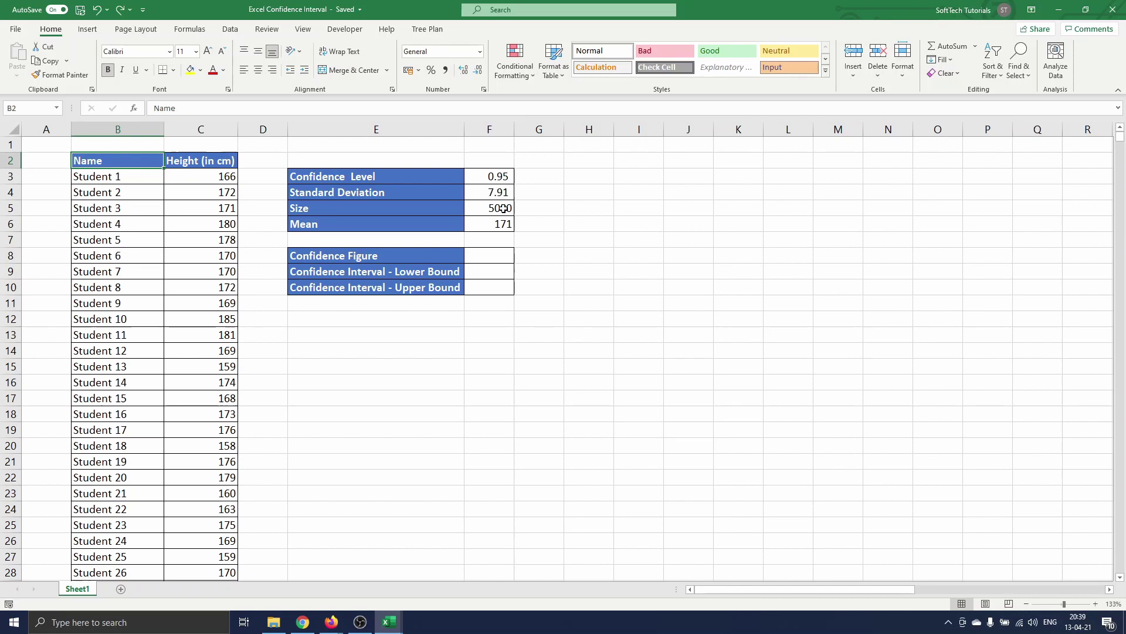
pyautogui.click(508, 208)
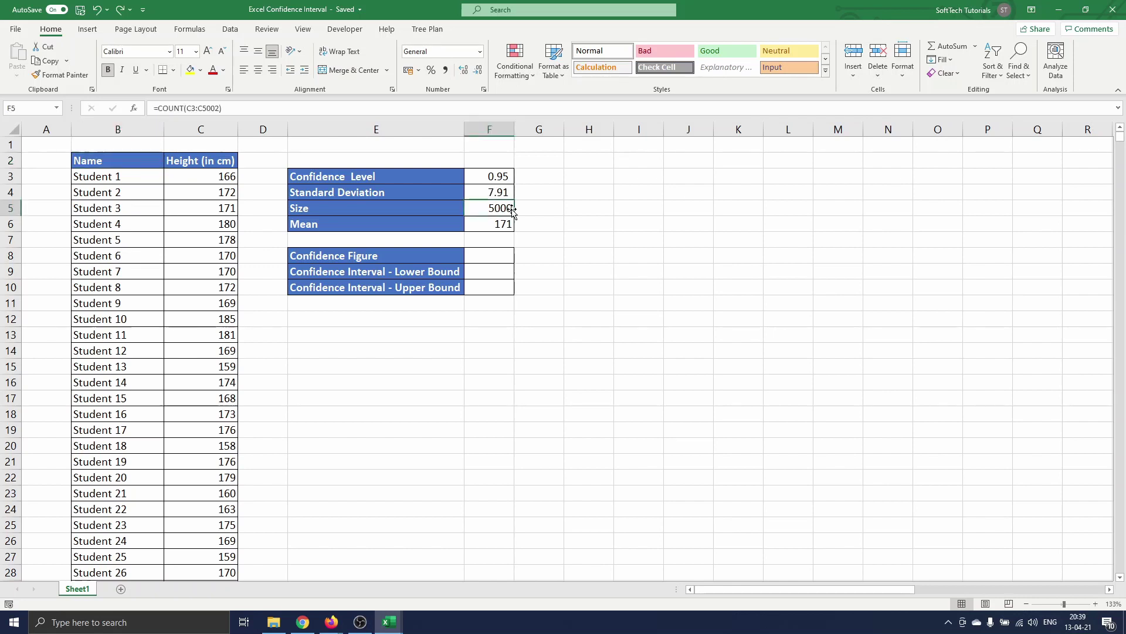
pyautogui.doubleClick(506, 208)
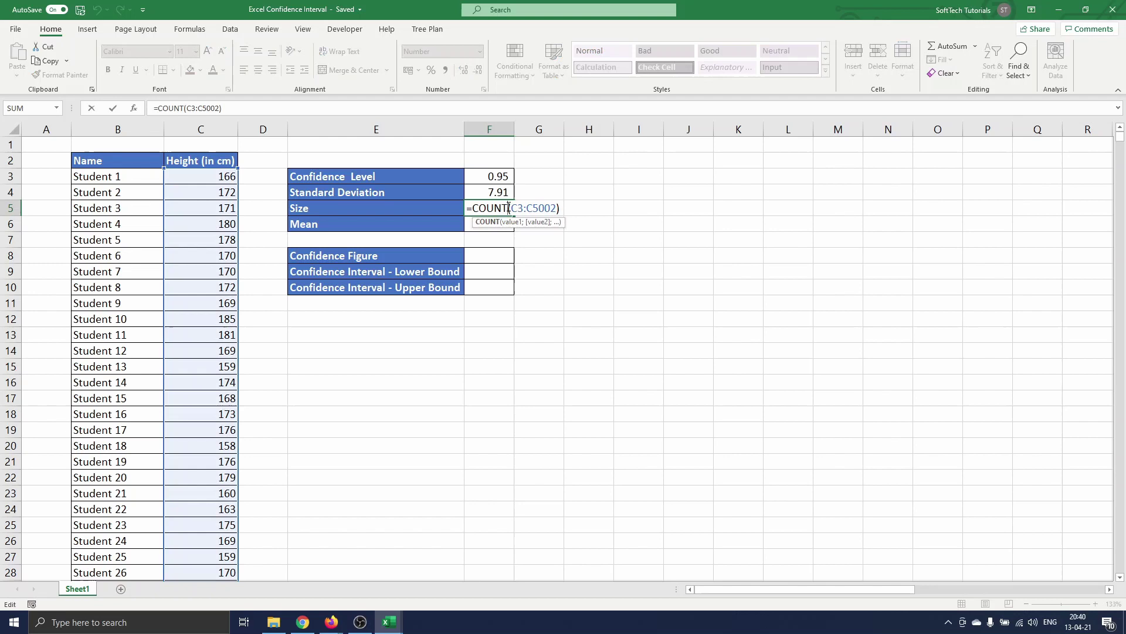
pyautogui.press('Return')
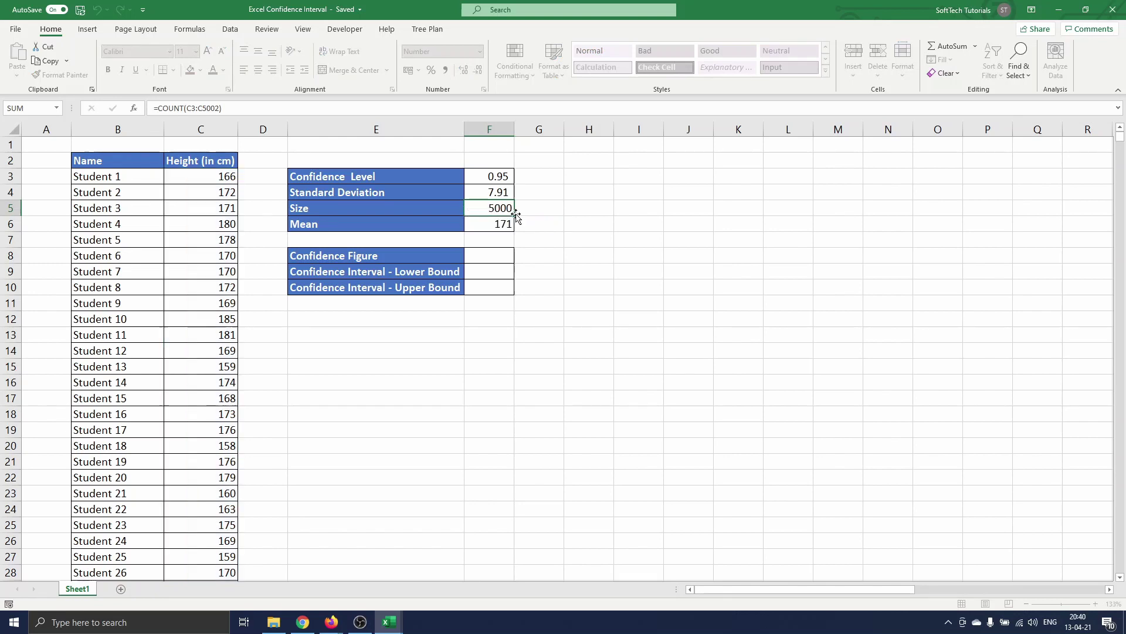
pyautogui.click(495, 193)
pyautogui.doubleClick(496, 195)
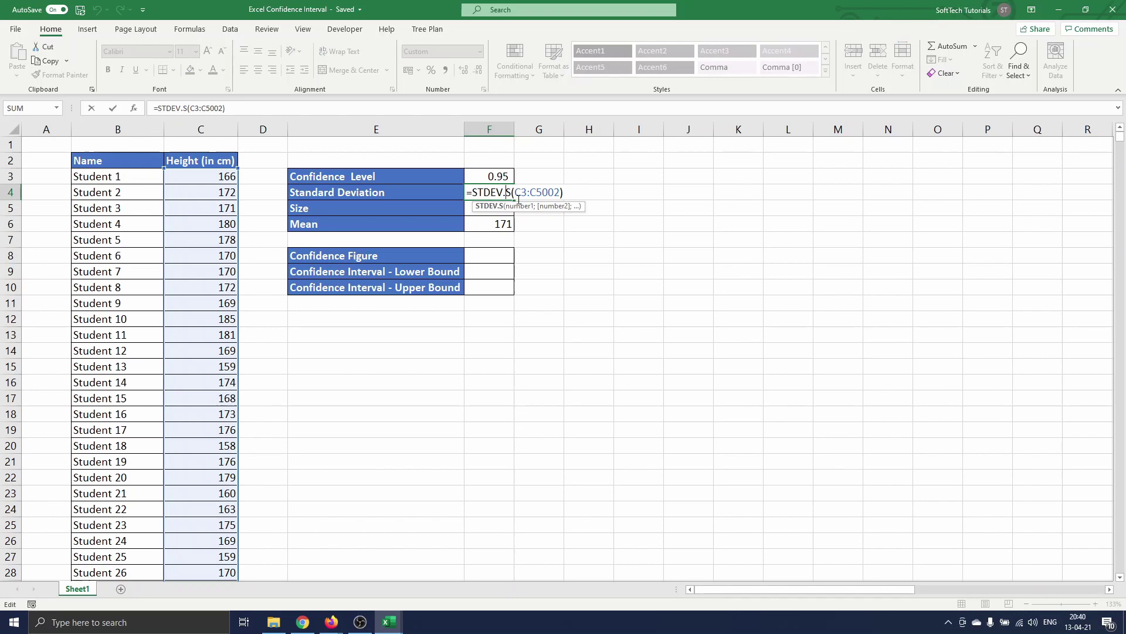
pyautogui.press('Return')
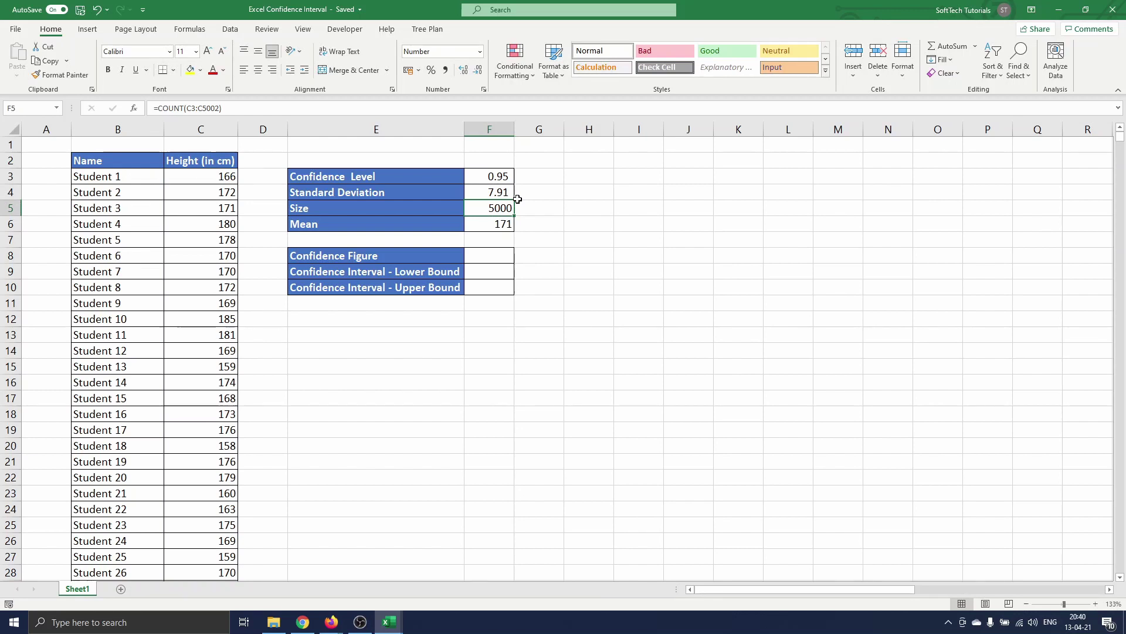
pyautogui.click(491, 254)
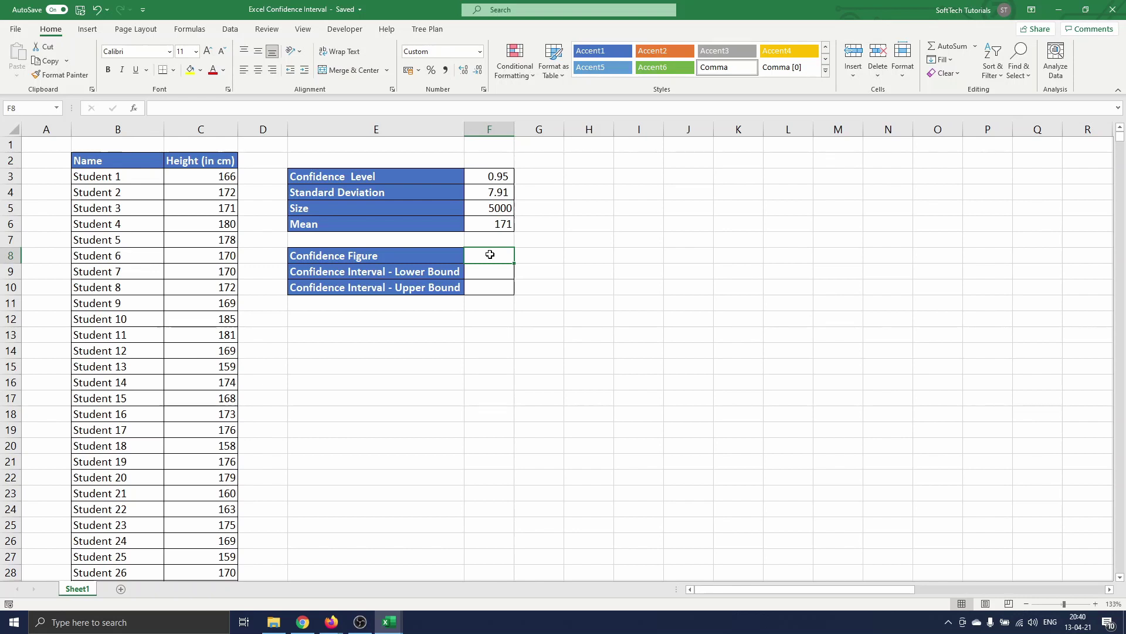
# Type =confidence in F8 so the CONFIDENCE.NORM suggestion appears.
pyautogui.write('=confidence')
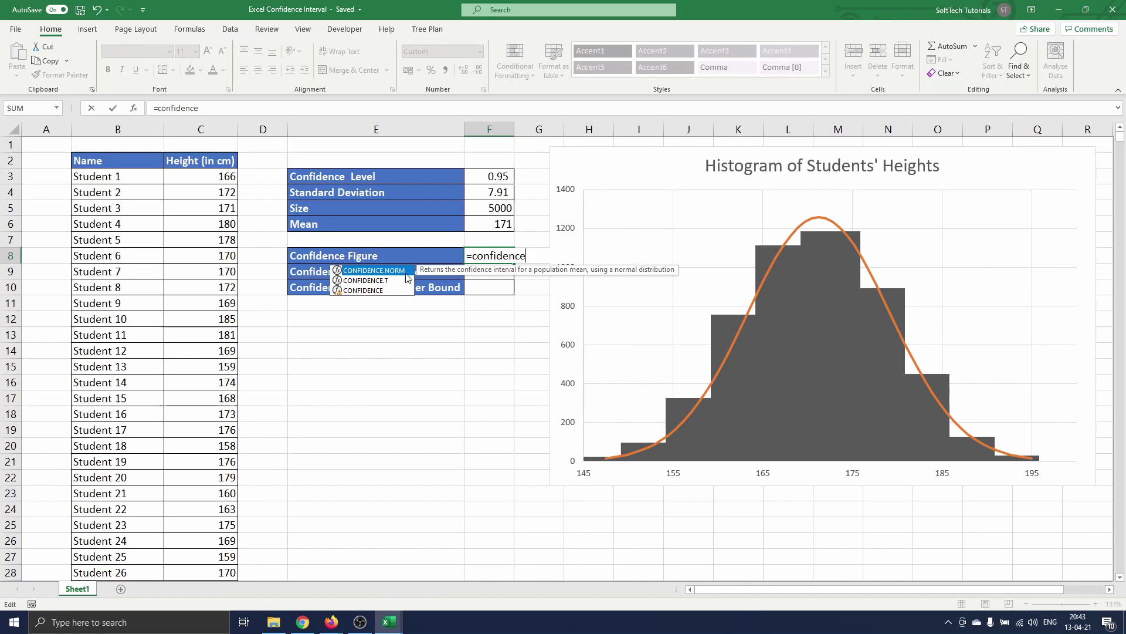
# Enter =CONFIDENCE.NORM(1-F3;F4;F5) in F8, giving a Confidence Figure of 0.22.
pyautogui.doubleClick(406, 271)
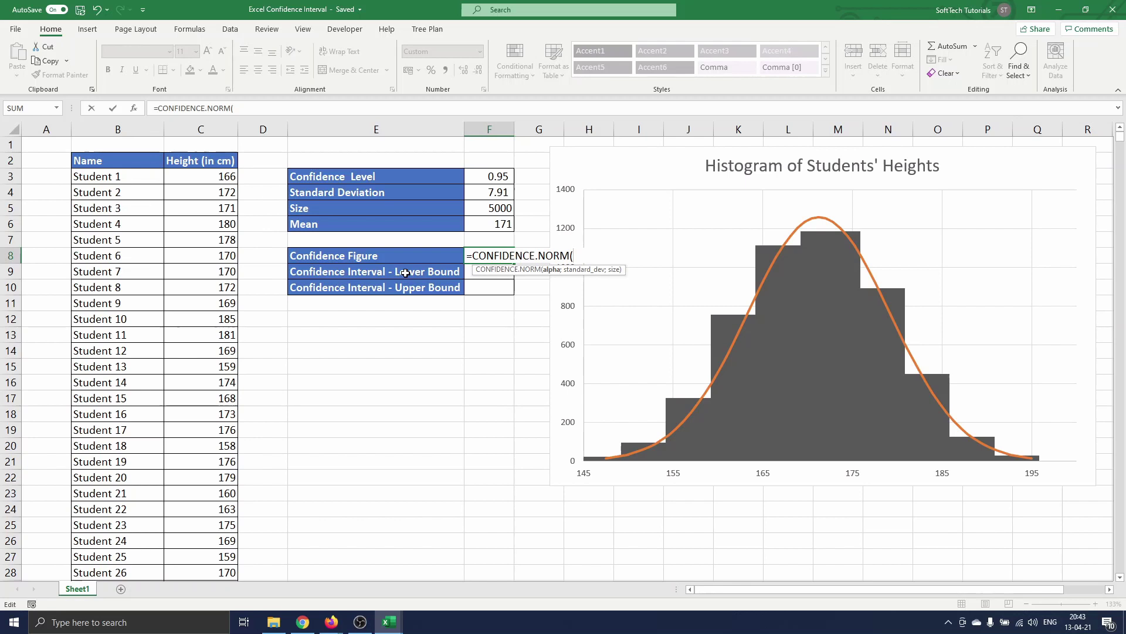
pyautogui.write('1-')
pyautogui.click(477, 178)
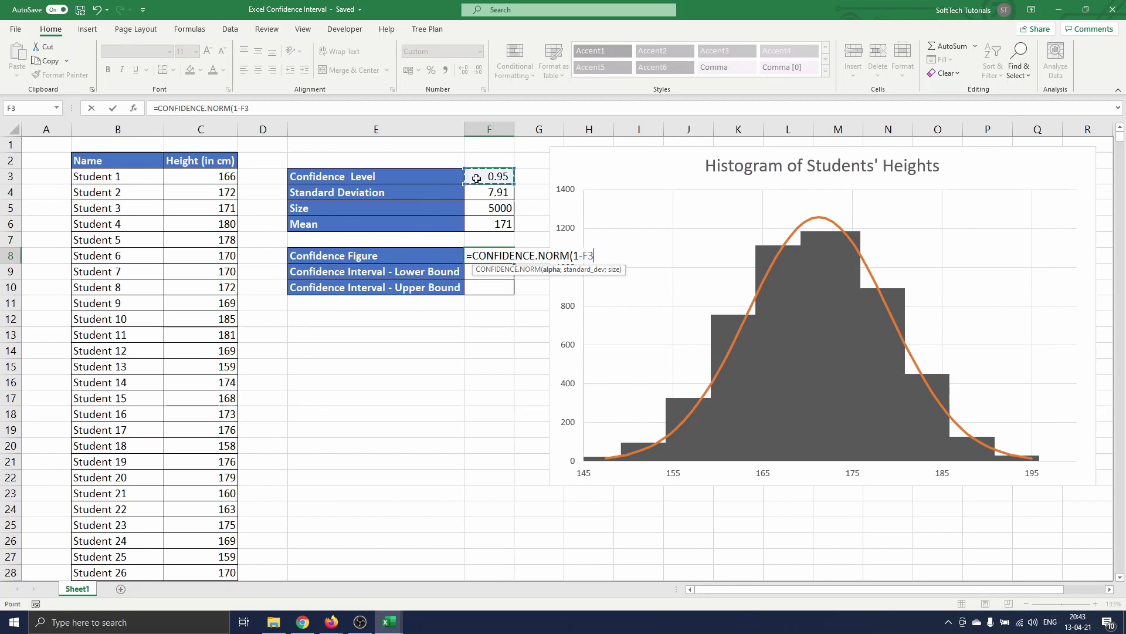
pyautogui.write(';')
pyautogui.click(486, 190)
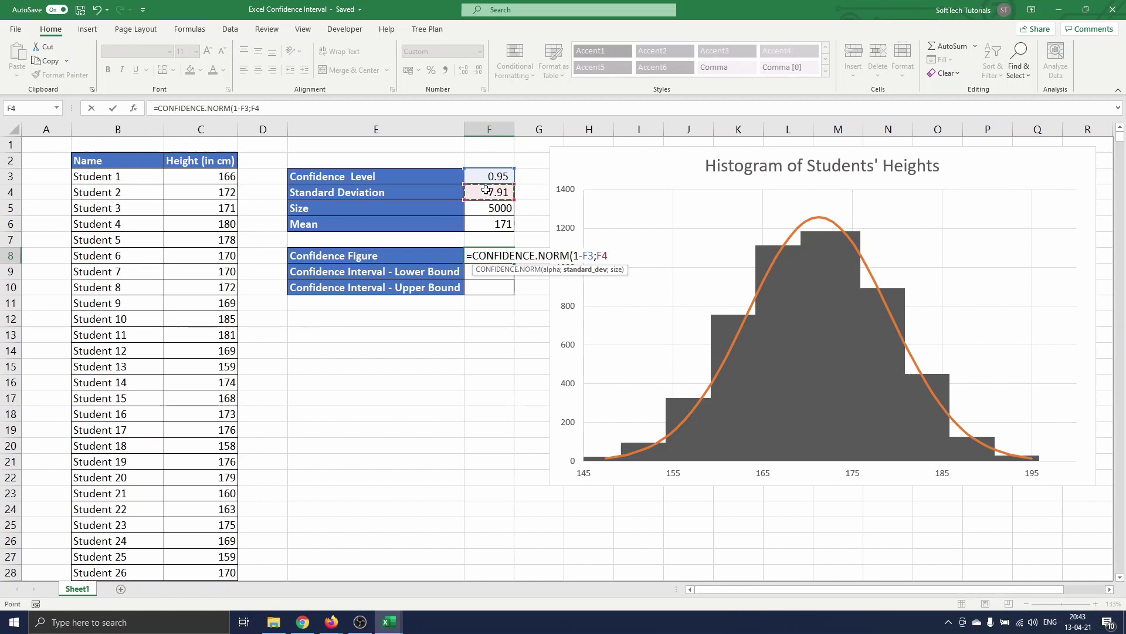
pyautogui.write(';')
pyautogui.click(489, 208)
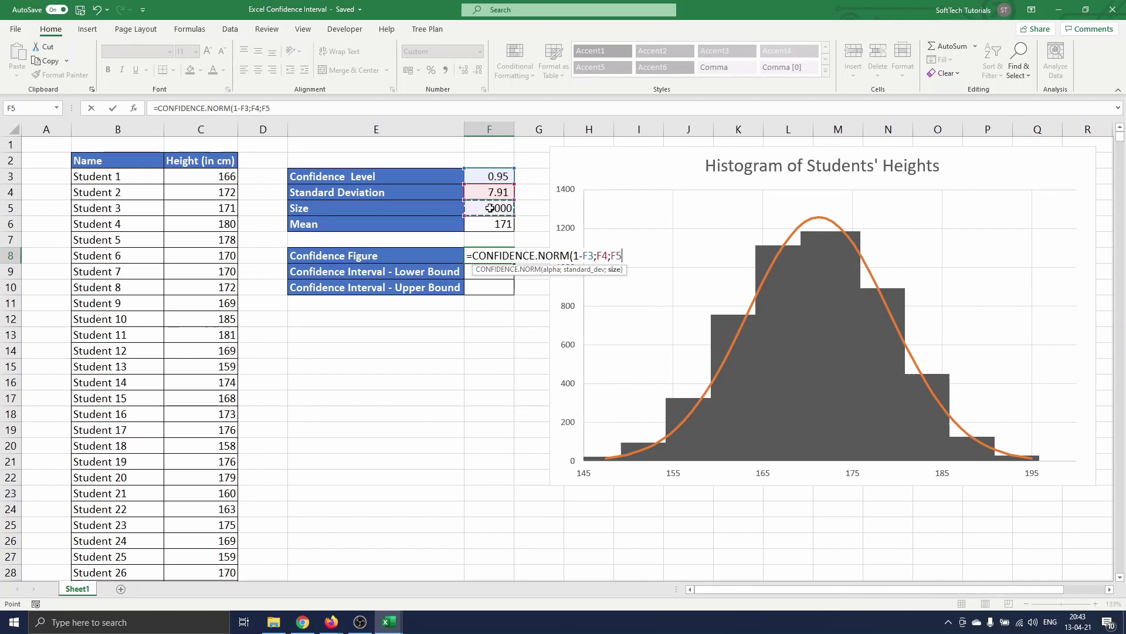
pyautogui.write(')')
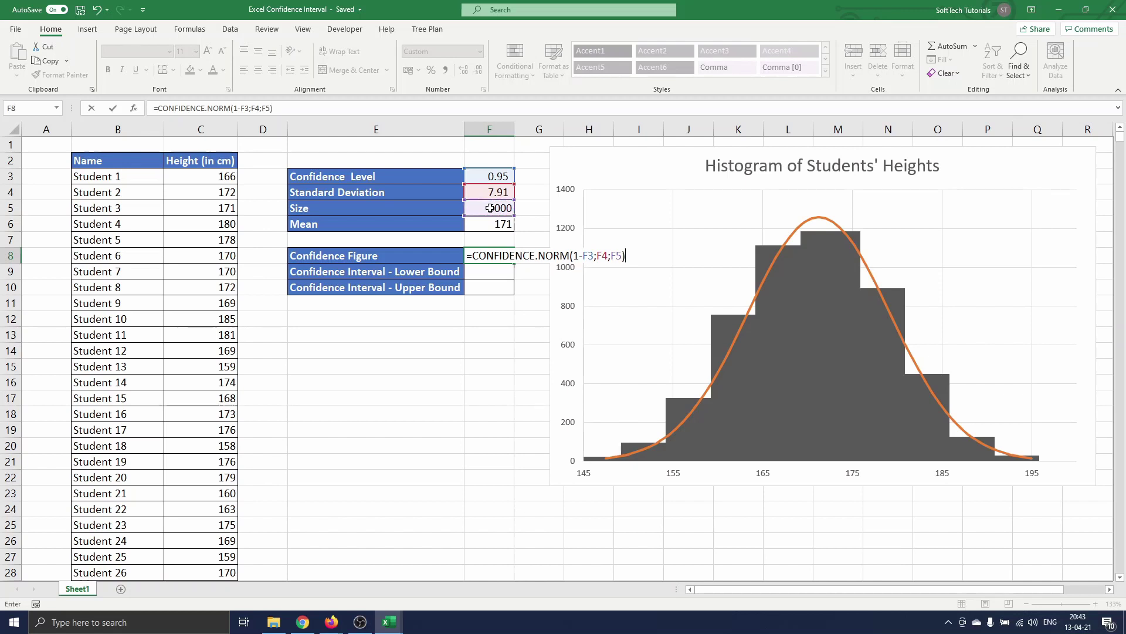
pyautogui.press('Return')
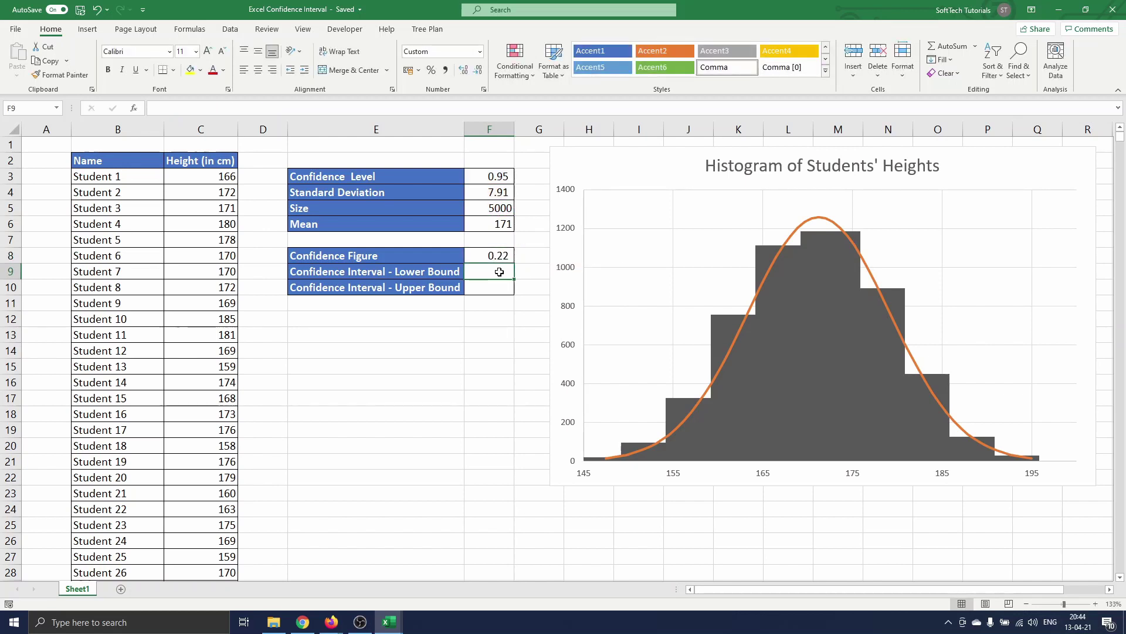
# Compute the lower bound as =F6-F8, giving 171.08.
pyautogui.write('=')
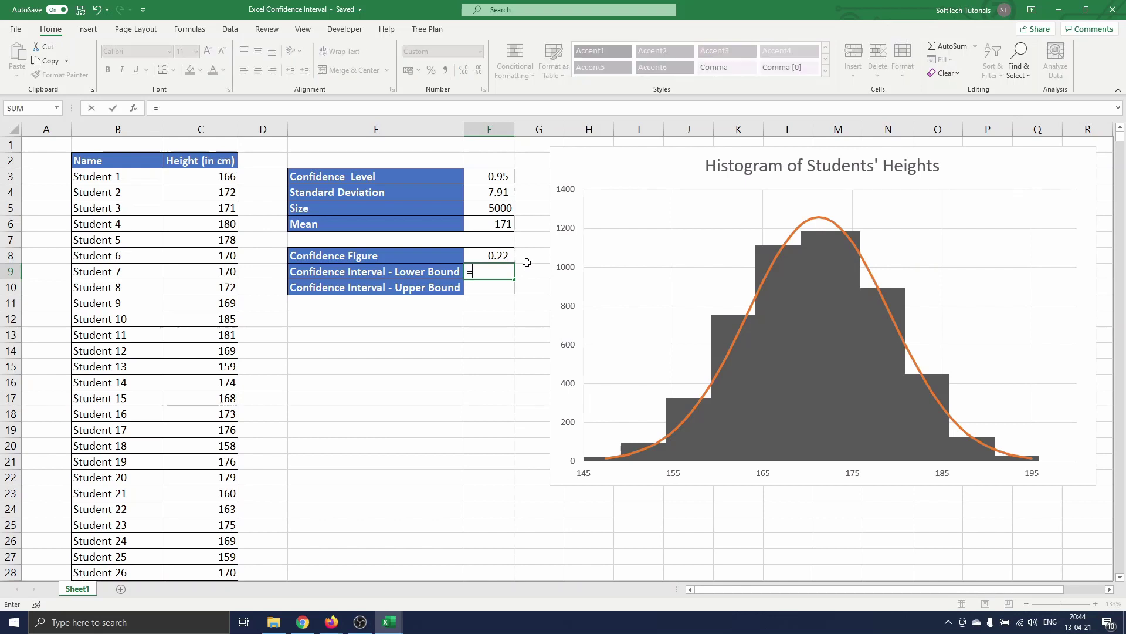
pyautogui.click(497, 223)
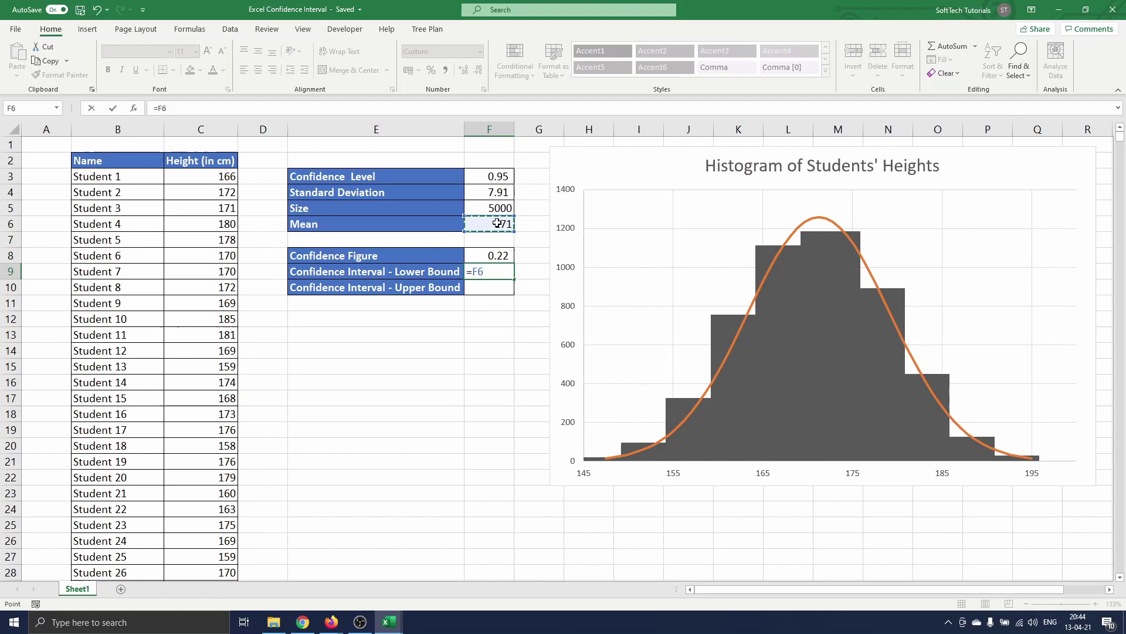
pyautogui.write('-')
pyautogui.click(497, 256)
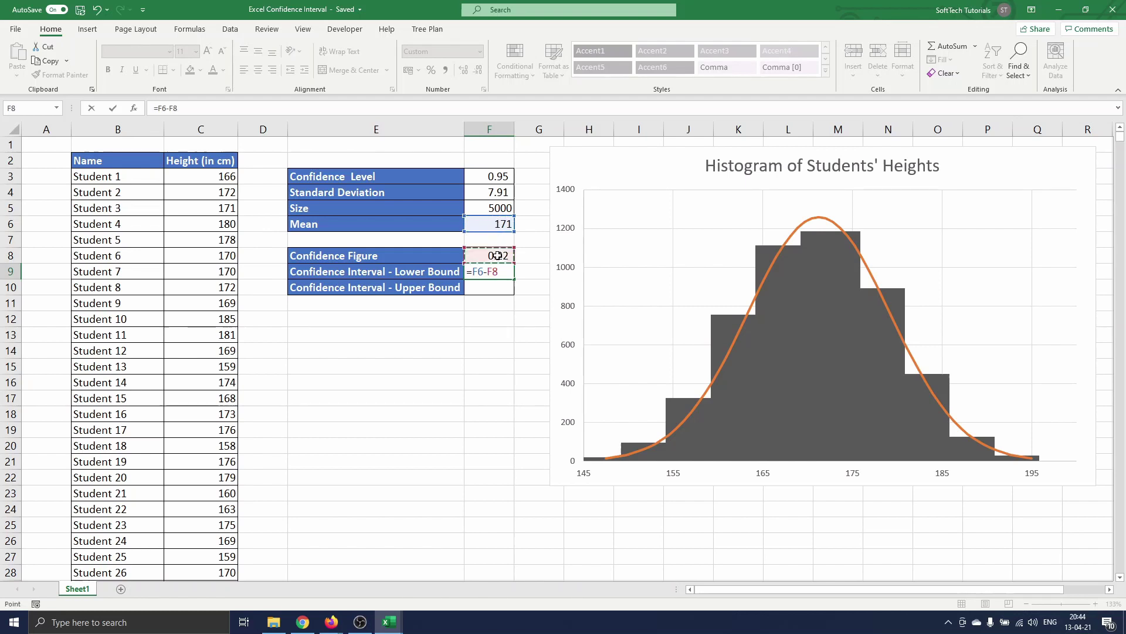
pyautogui.press('Return')
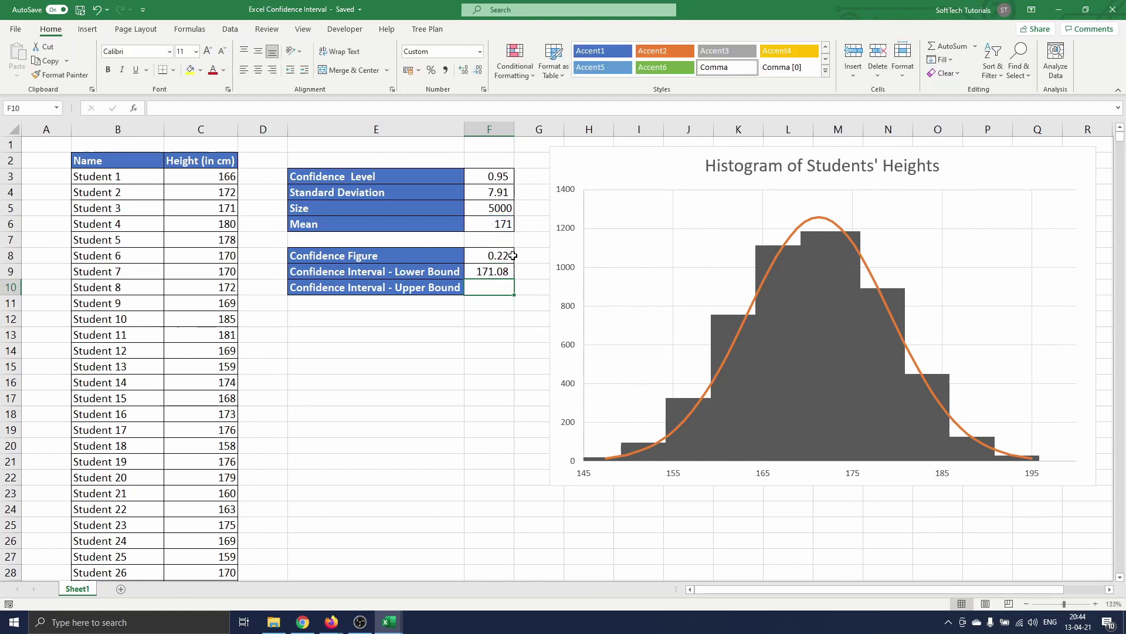
# Compute the upper bound as =F6+F8, giving 171.52.
pyautogui.write('=')
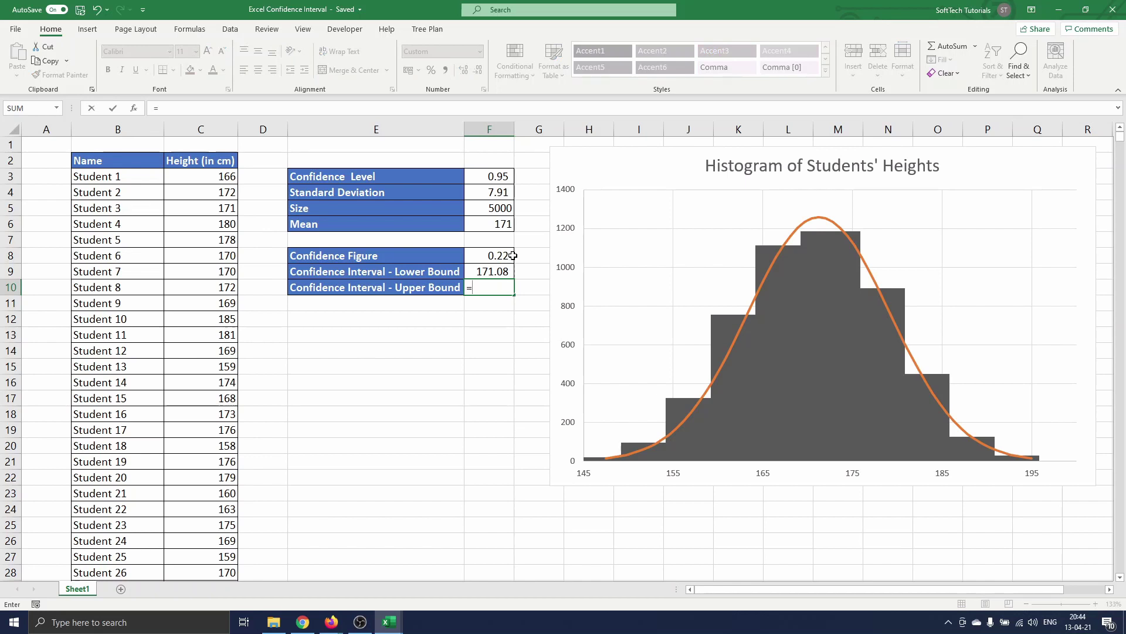
pyautogui.click(507, 222)
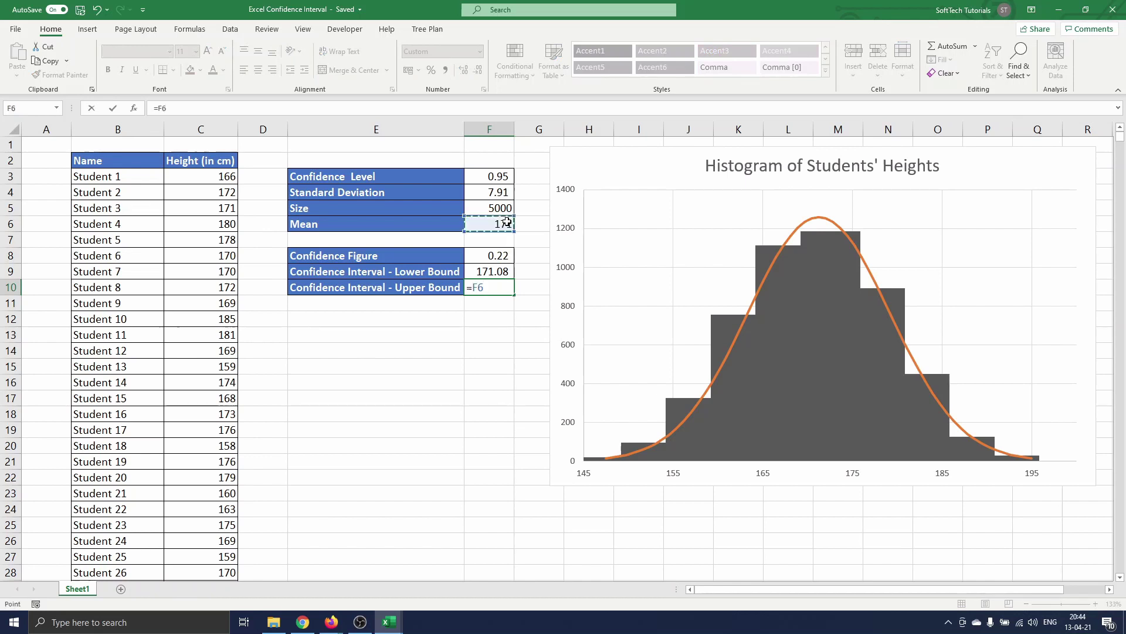
pyautogui.write('+')
pyautogui.click(505, 255)
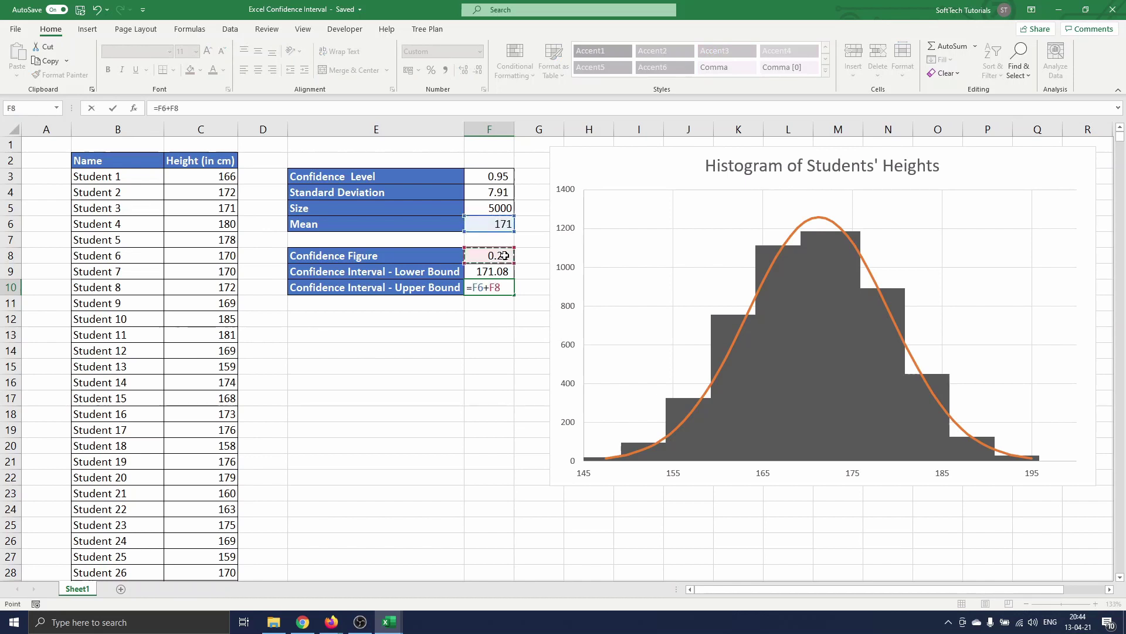
pyautogui.press('Return')
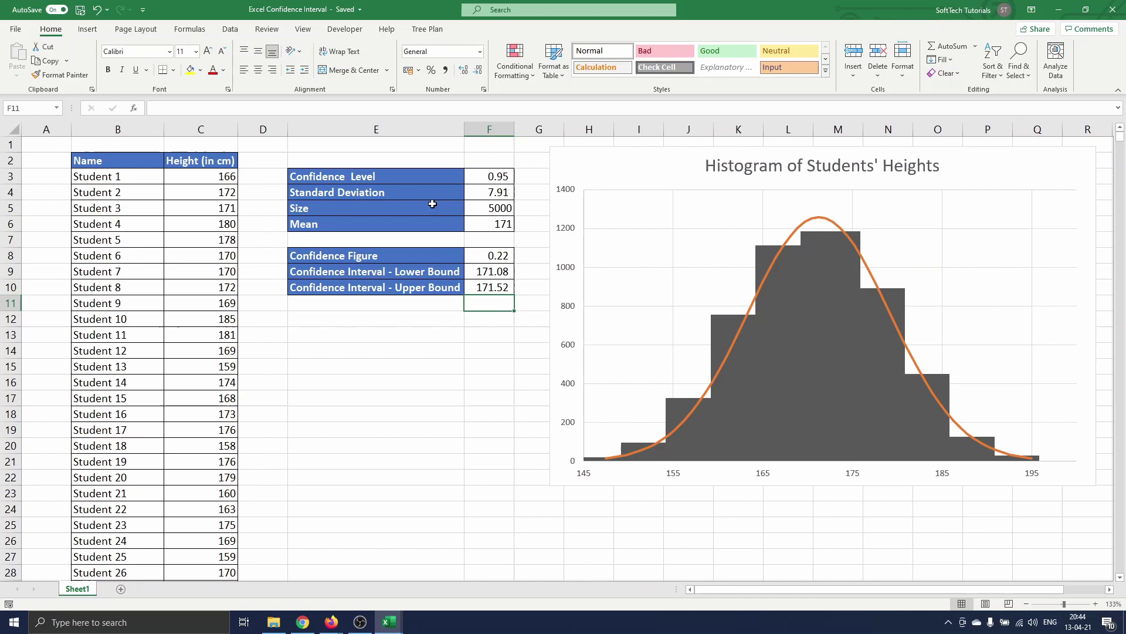
# Move from the worksheet to the Data tab, then to the File start page.
pyautogui.click(230, 32)
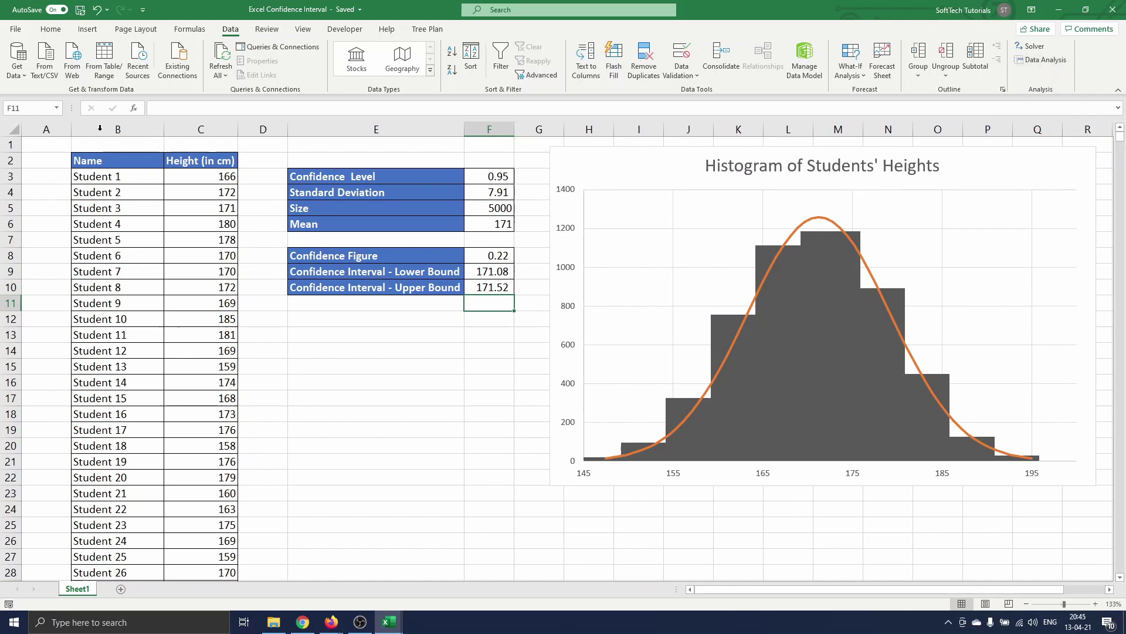
pyautogui.click(16, 32)
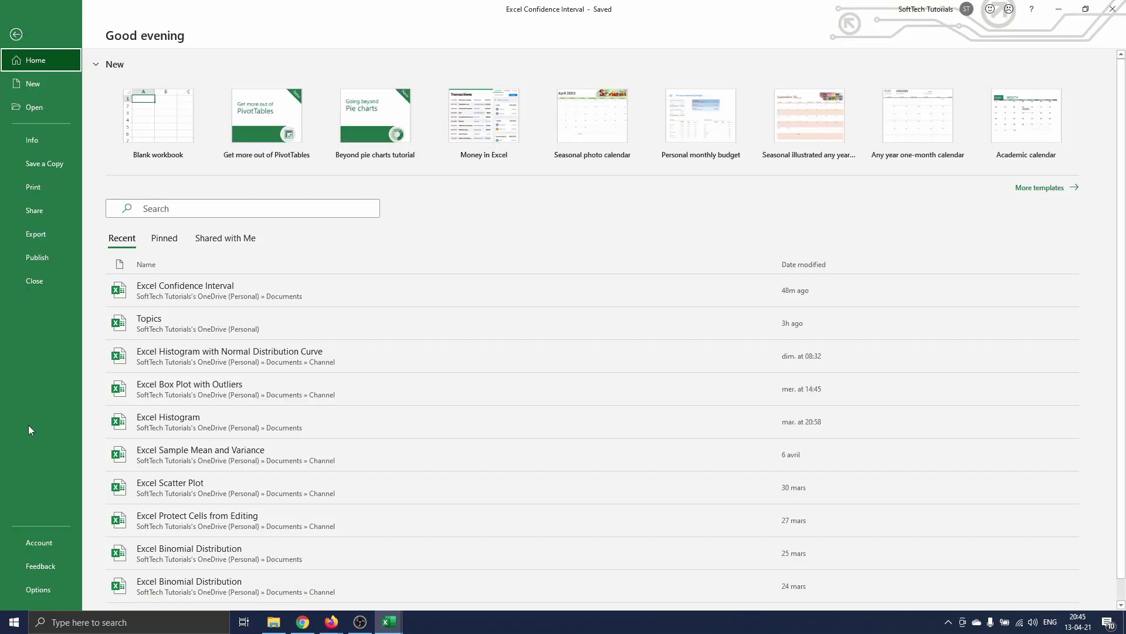
# Open the Excel Add-ins manager from Options > Add-ins.
pyautogui.click(49, 592)
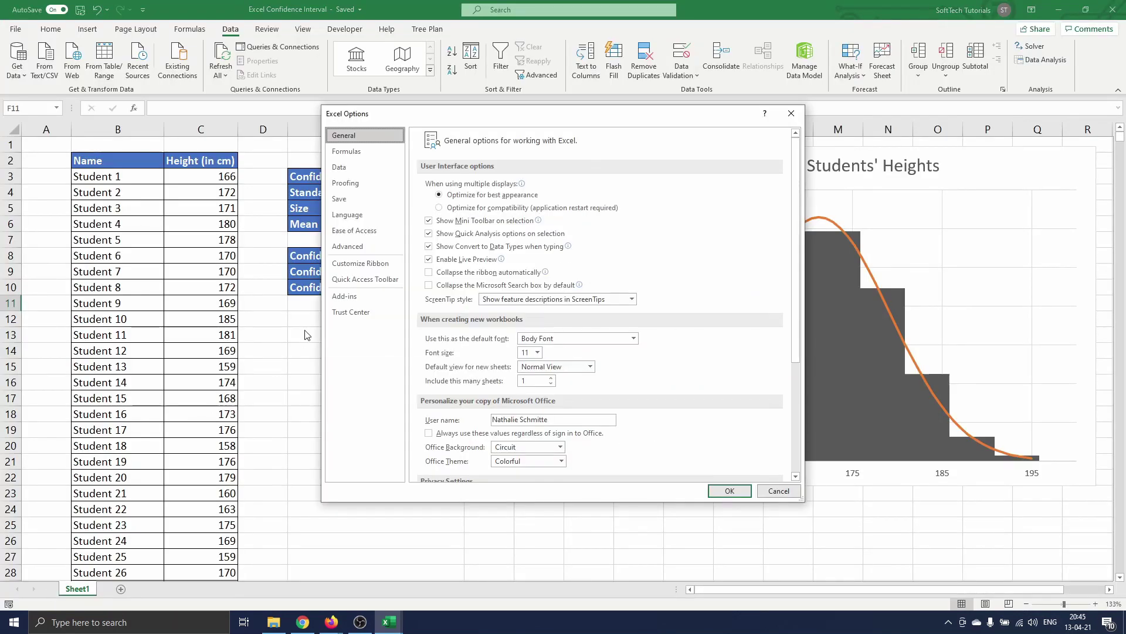
pyautogui.click(368, 301)
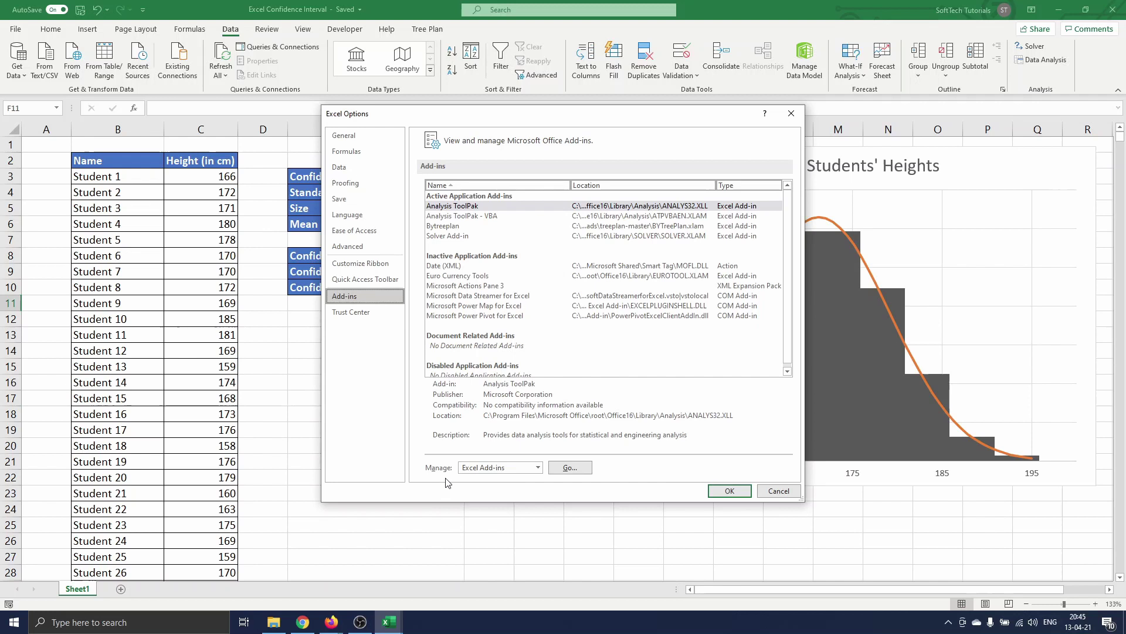
pyautogui.click(572, 467)
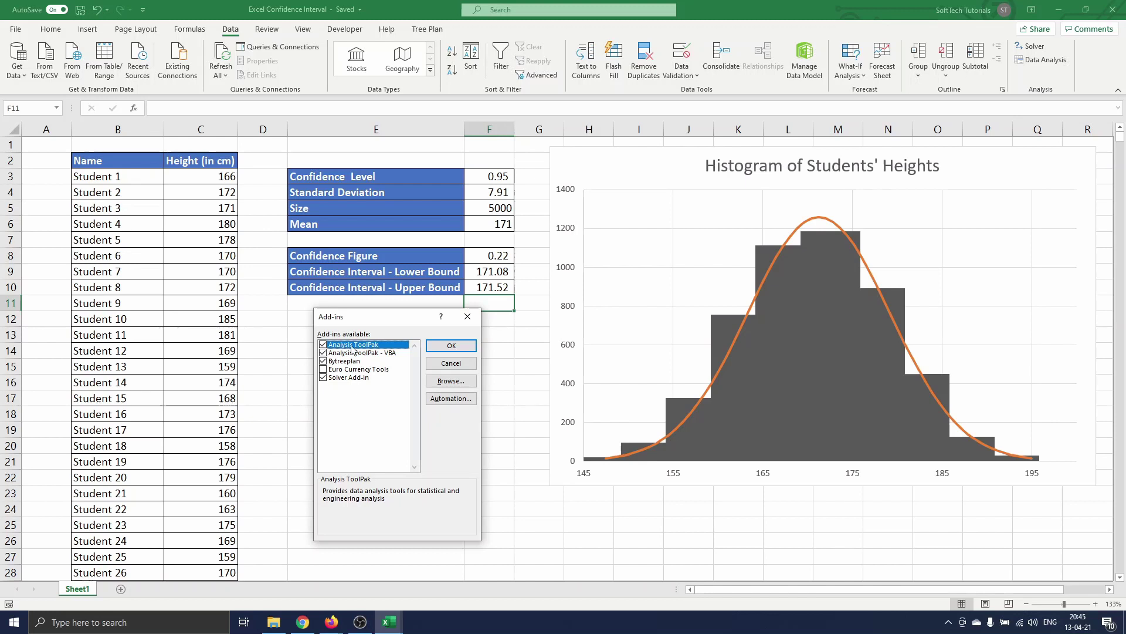
# Confirm Analysis ToolPak is enabled, then choose Descriptive Statistics from Data Analysis.
pyautogui.click(451, 346)
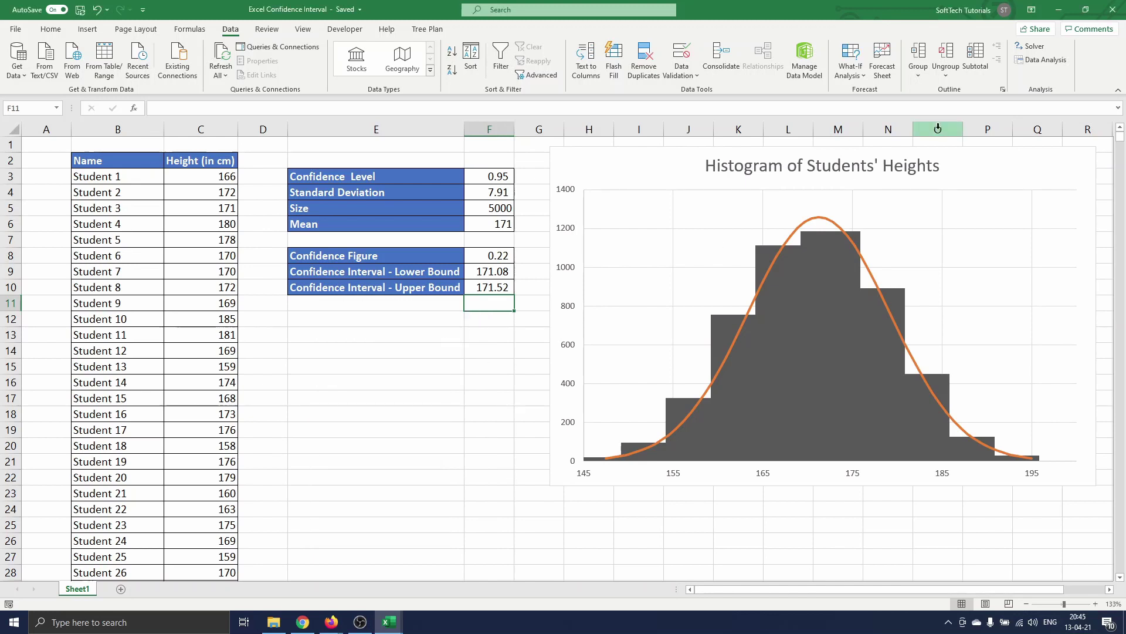
pyautogui.click(1042, 59)
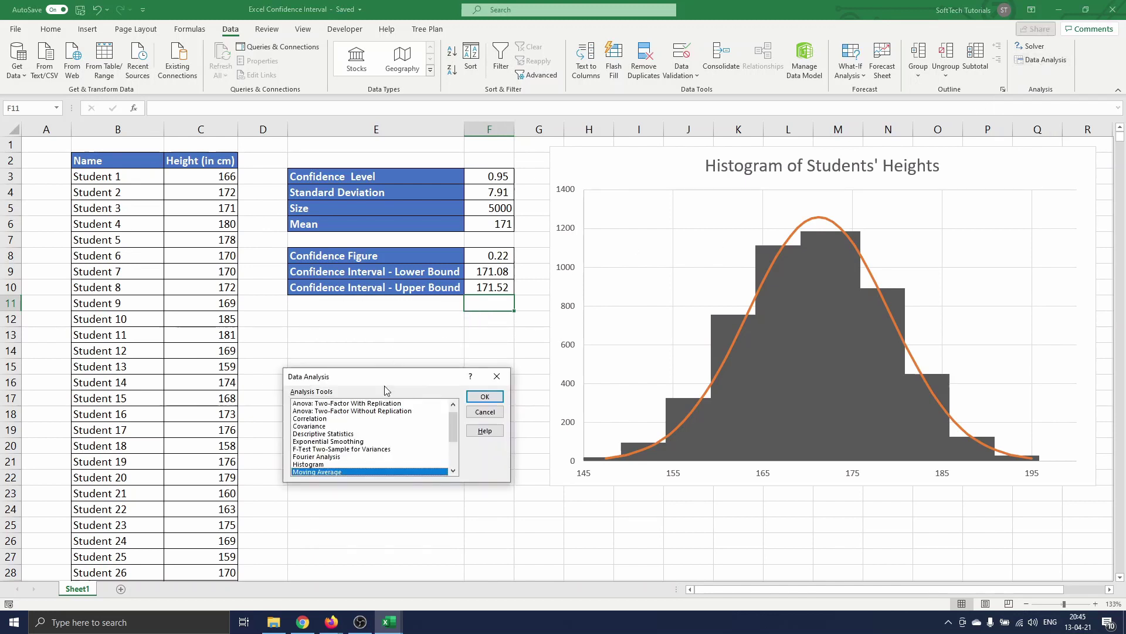
pyautogui.click(341, 434)
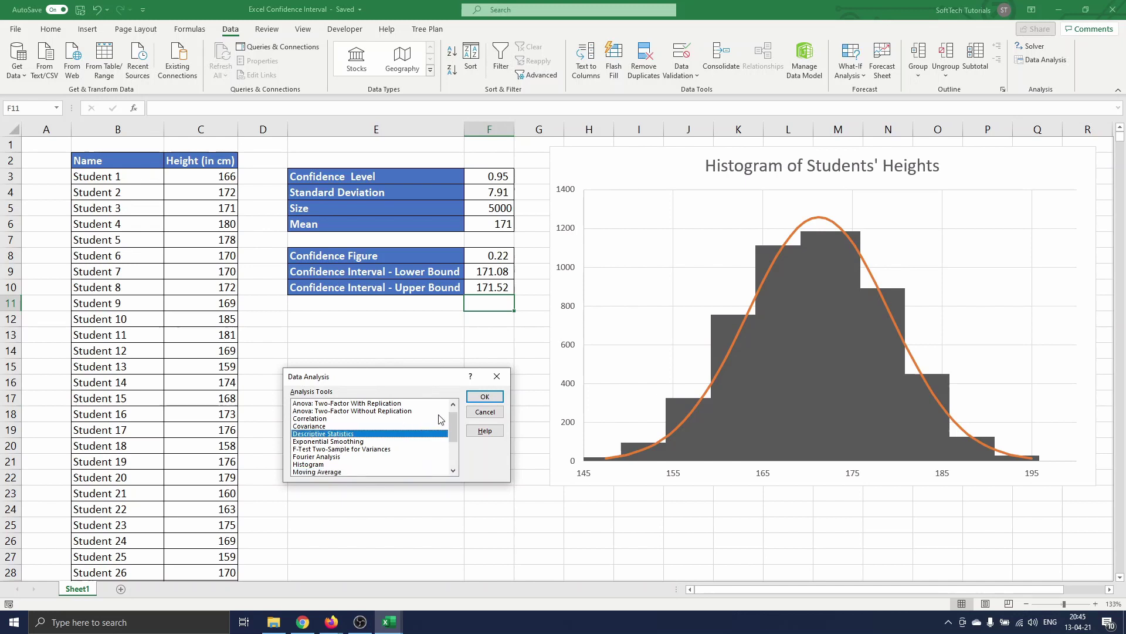
pyautogui.click(485, 397)
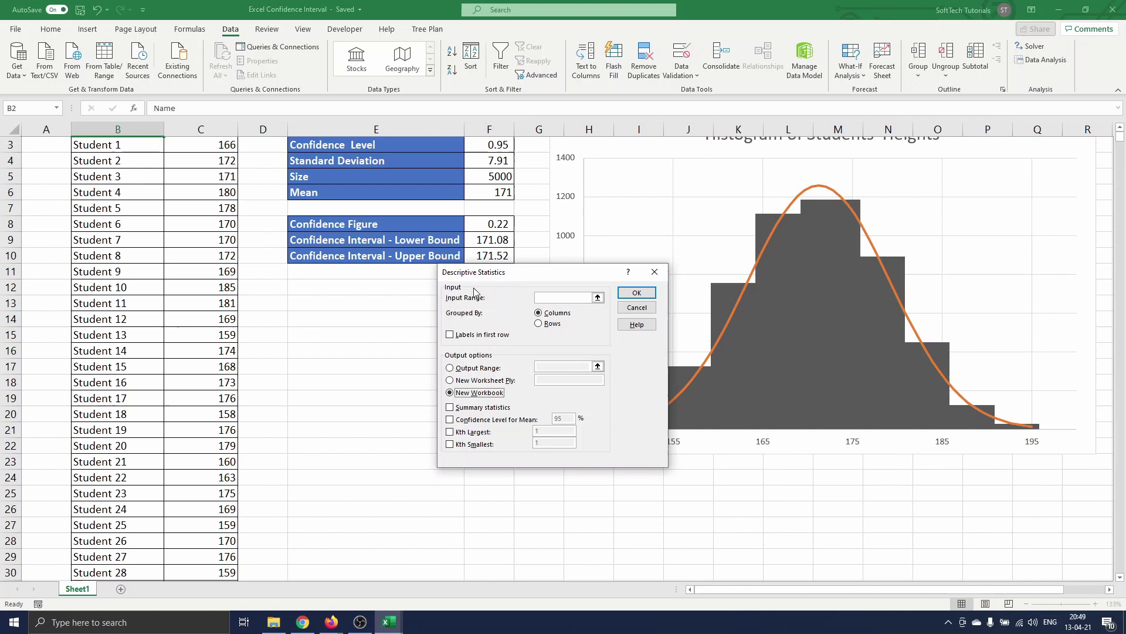
# Set the Descriptive Statistics input range to the heights C3:C5002.
pyautogui.click(563, 297)
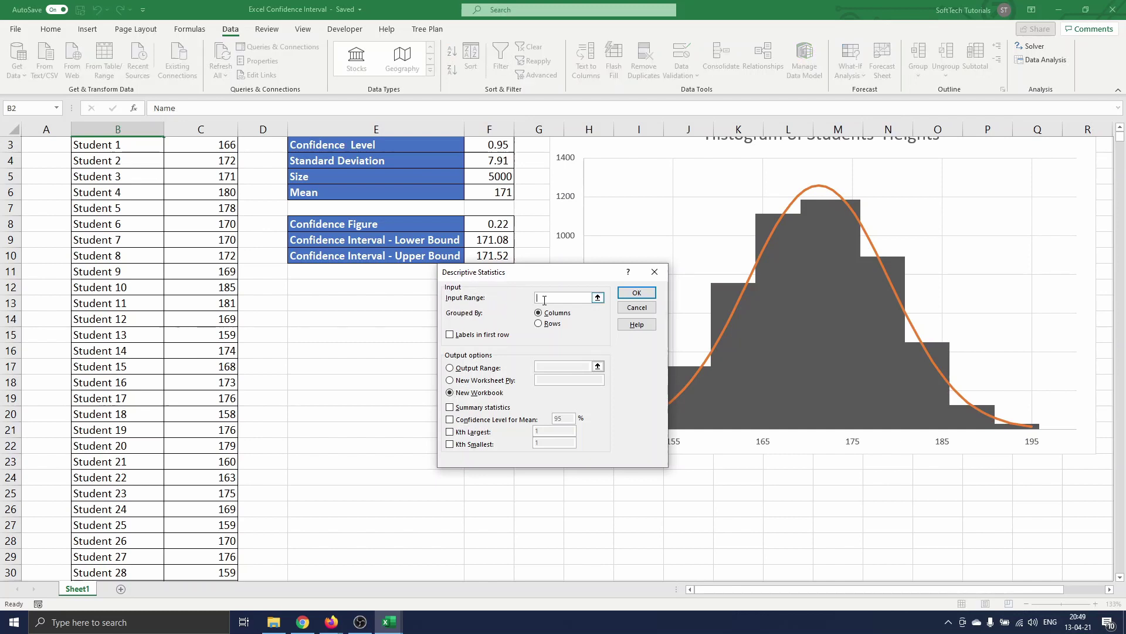
pyautogui.scroll(1, 211, 189)
pyautogui.click(209, 176)
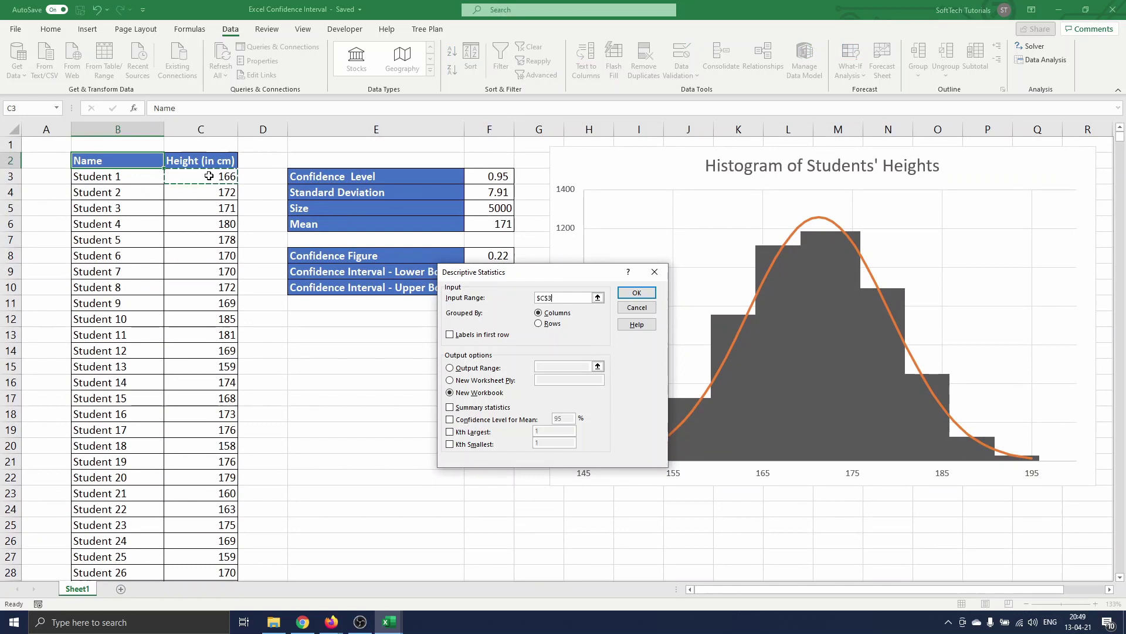
pyautogui.hotkey('ctrl', 'shift', 'Down')
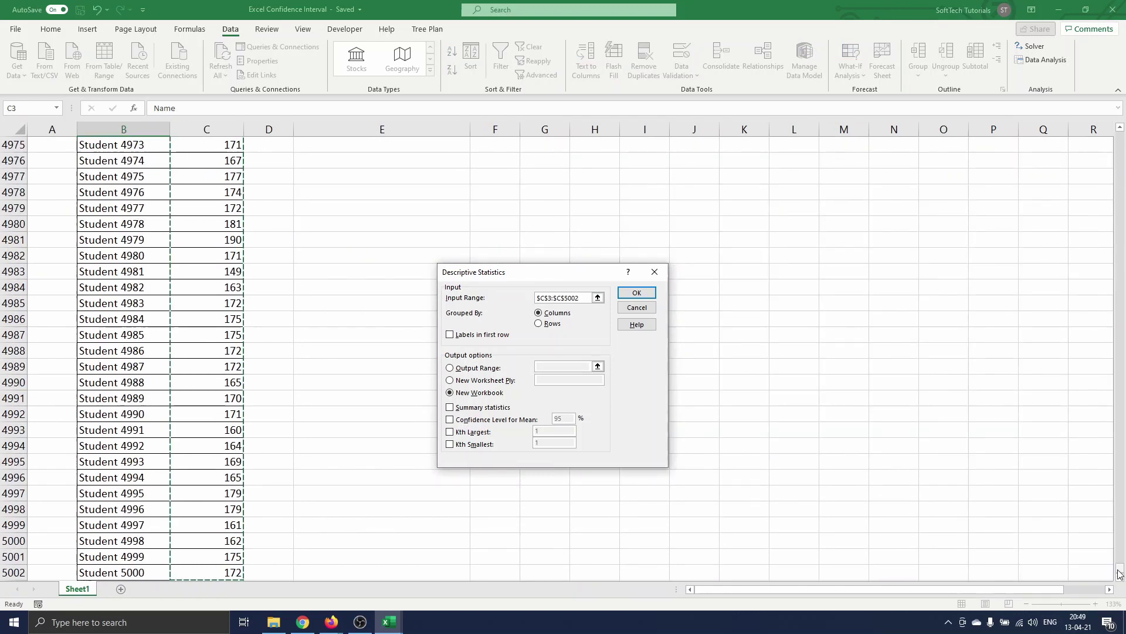
pyautogui.moveTo(1120, 569); pyautogui.dragTo(1122, 138)
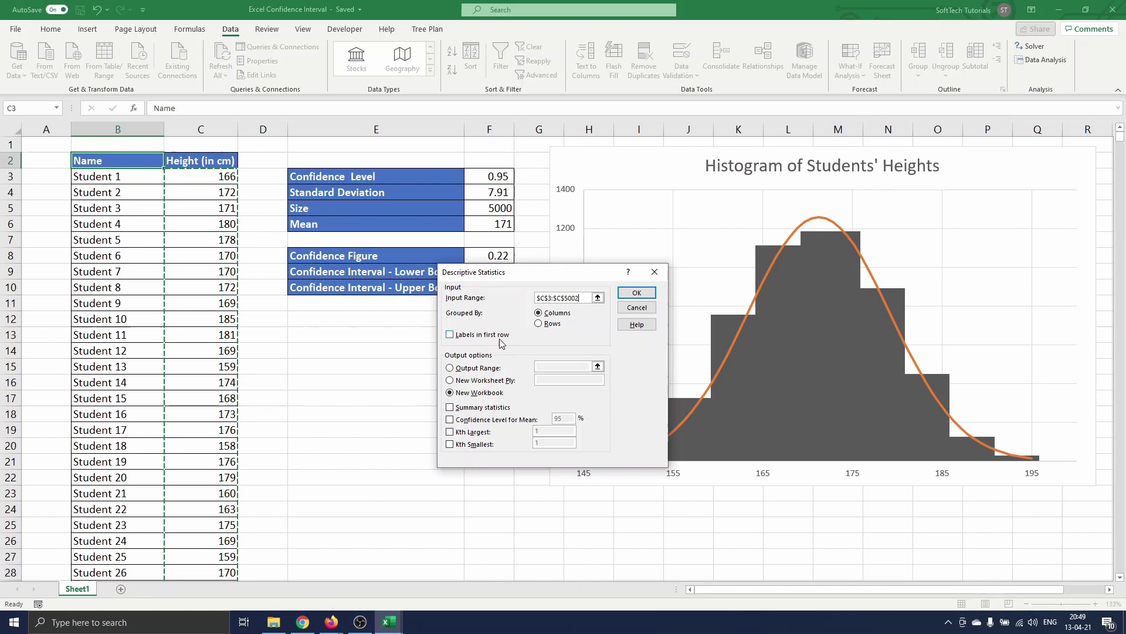
# Output to E14 with summary statistics and 95% confidence level for the mean, and run it.
pyautogui.click(450, 369)
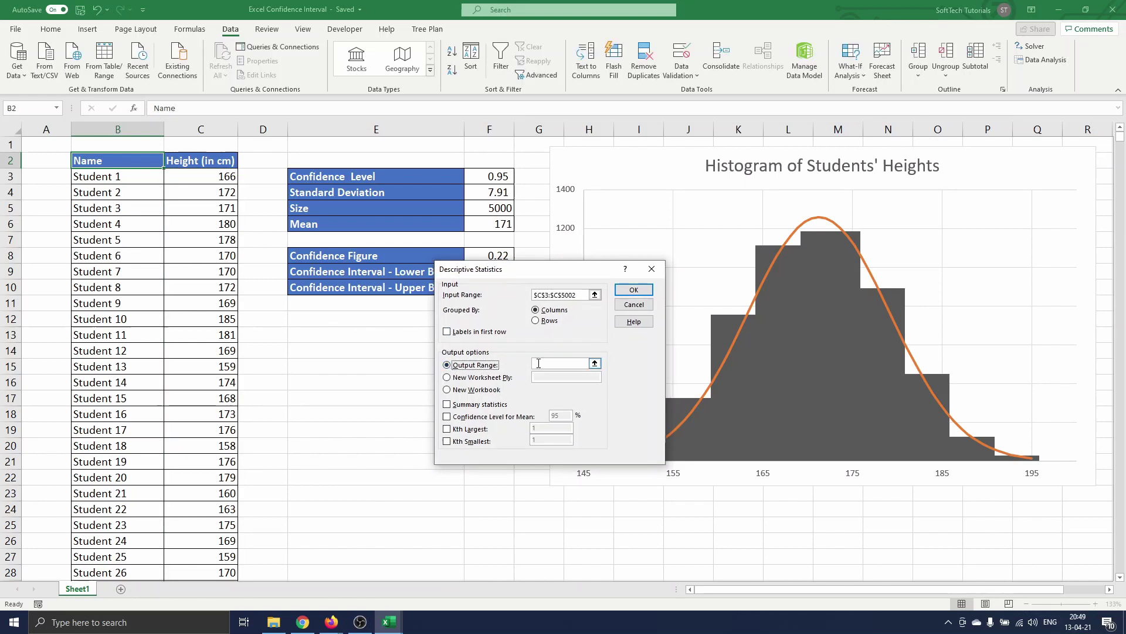
pyautogui.click(587, 363)
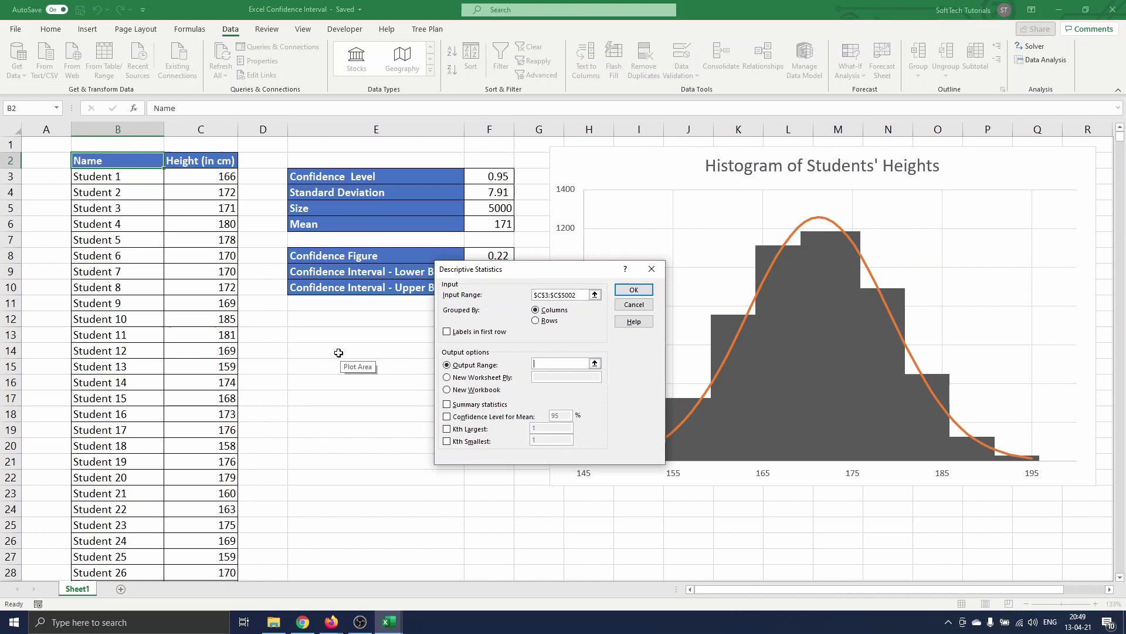
pyautogui.click(338, 352)
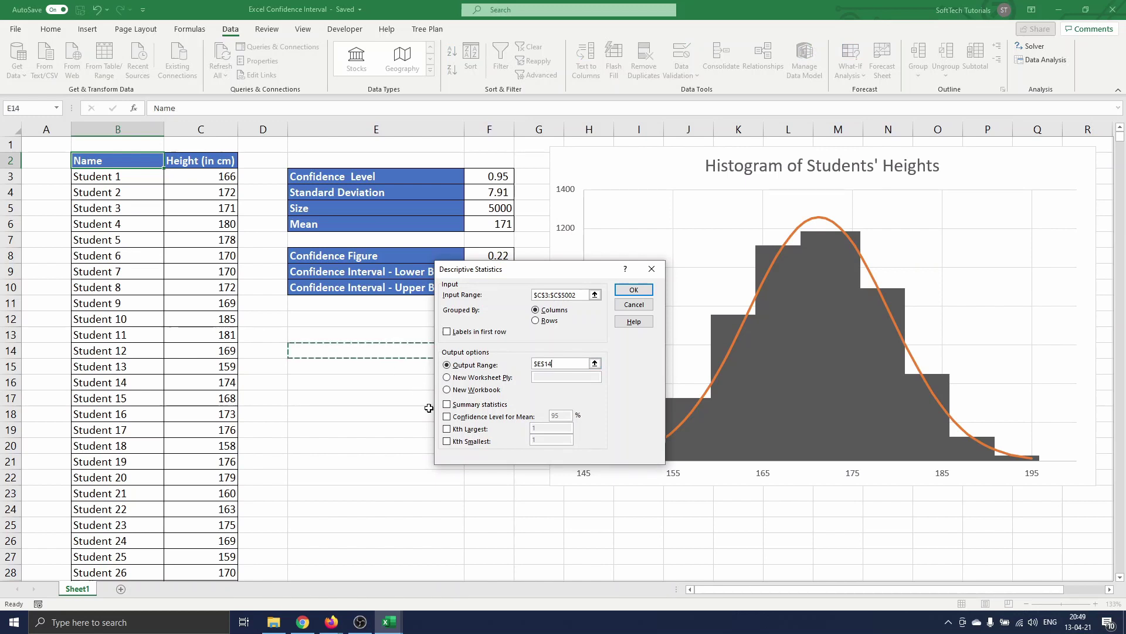
pyautogui.click(448, 416)
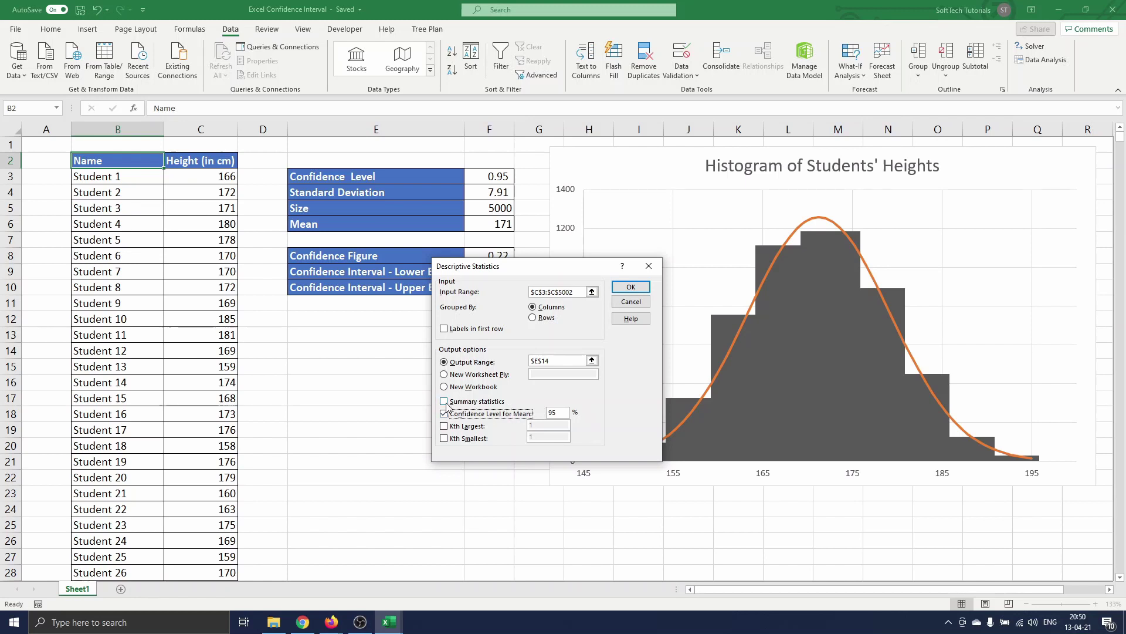
pyautogui.click(444, 402)
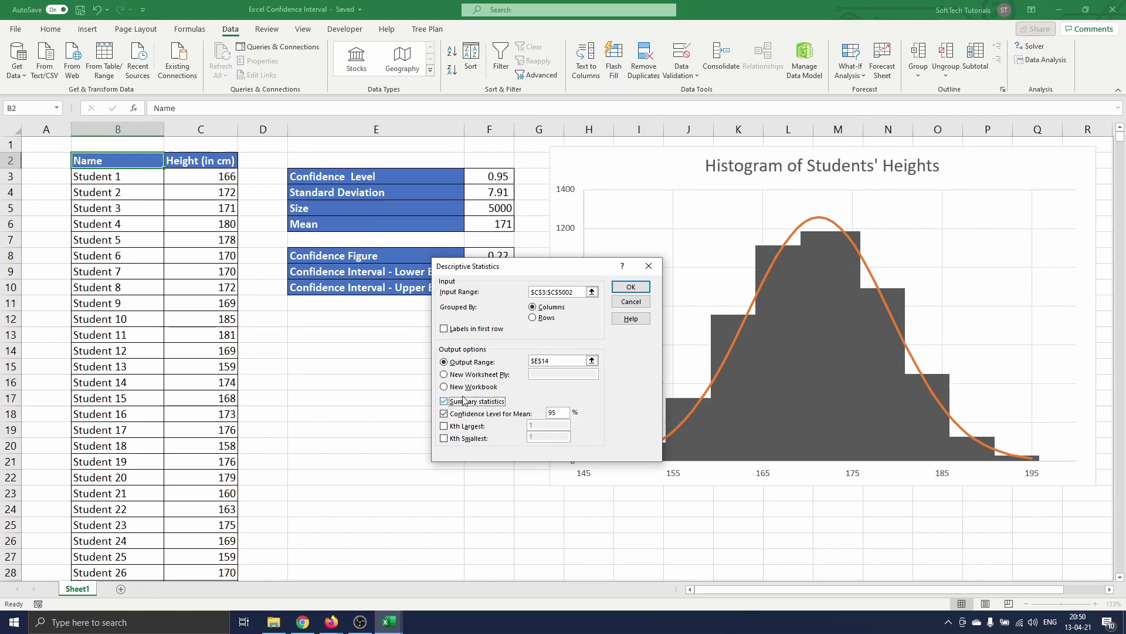
pyautogui.click(624, 286)
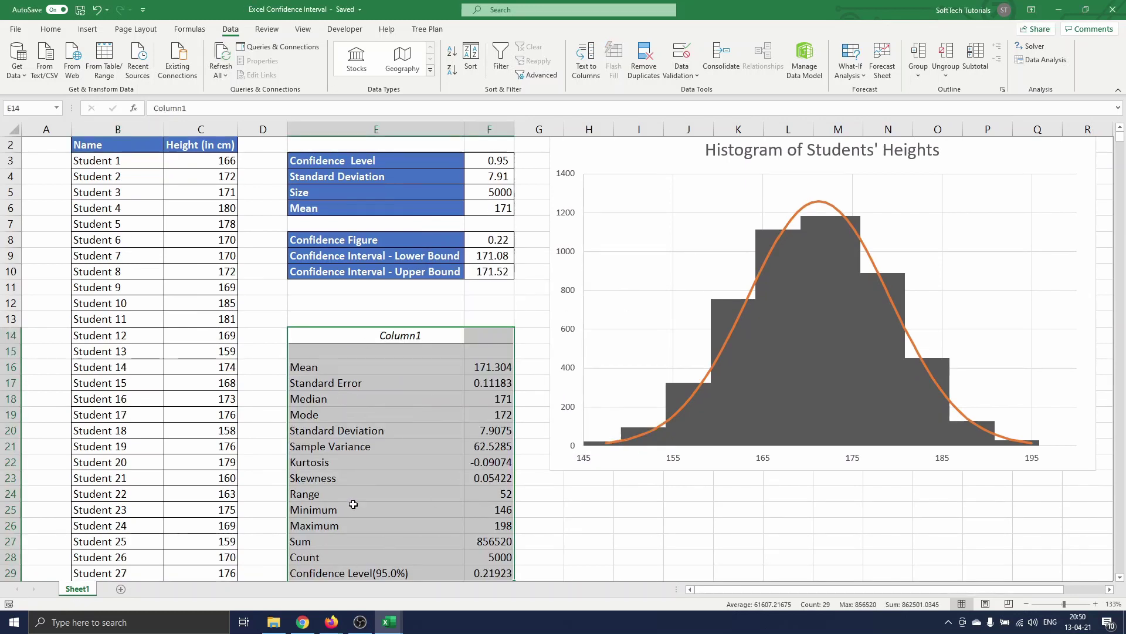
# Copy the lower and upper bound labels from E9:E10.
pyautogui.scroll(-2, 352, 508)
pyautogui.click(528, 477)
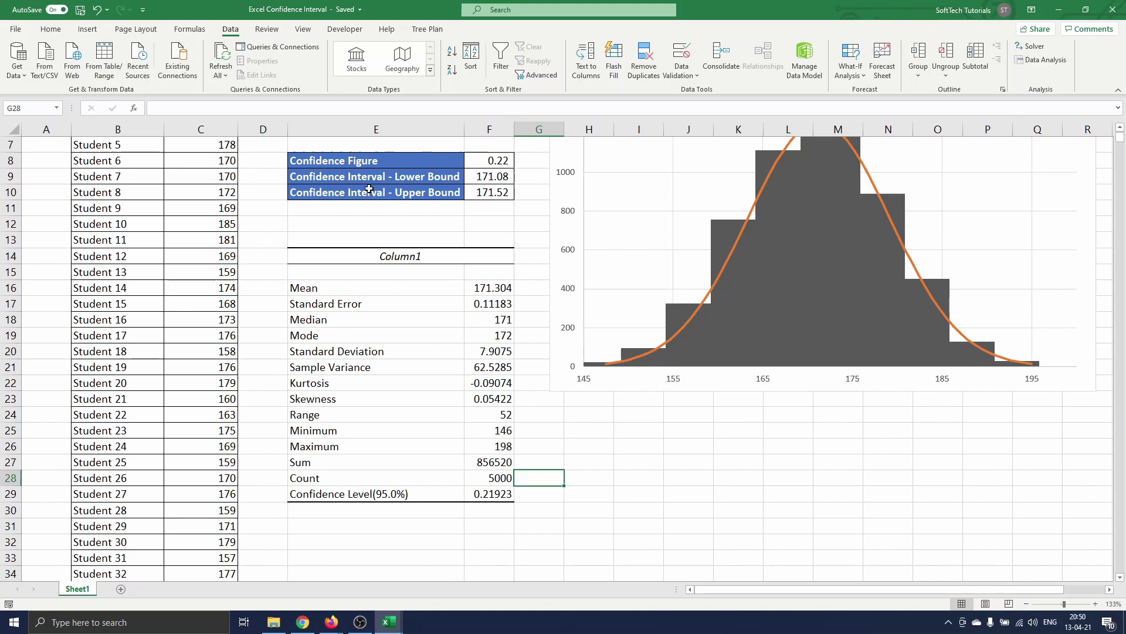
pyautogui.moveTo(370, 176); pyautogui.dragTo(370, 189)
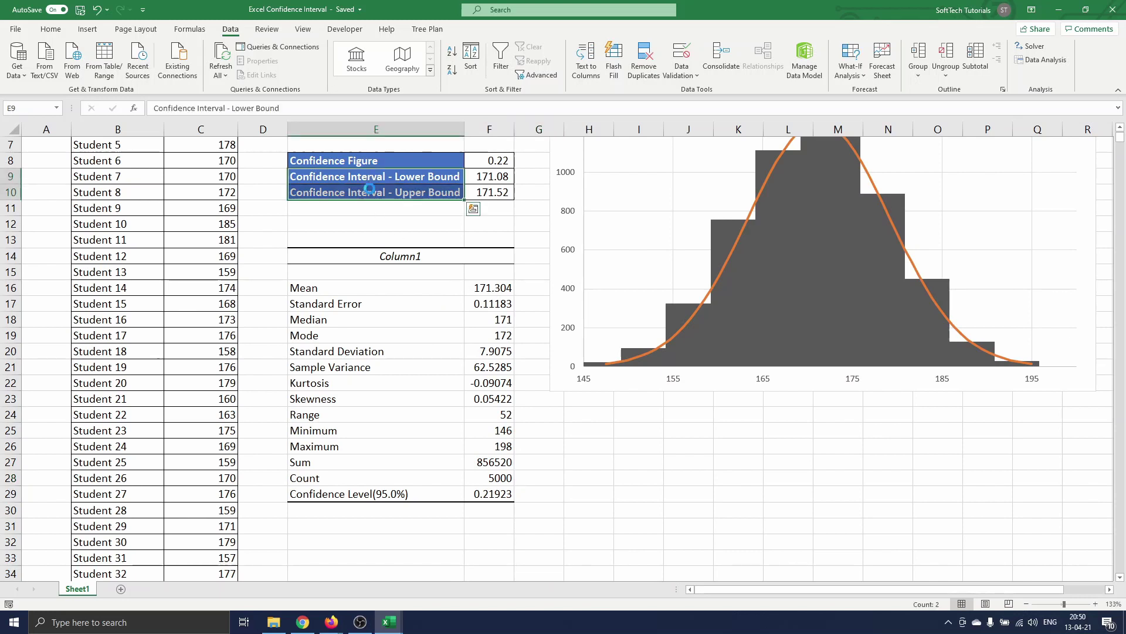
pyautogui.hotkey('ctrl', 'c')
# Paste the bound labels into E30:E31 below the statistics output.
pyautogui.click(357, 514)
pyautogui.rightClick(356, 517)
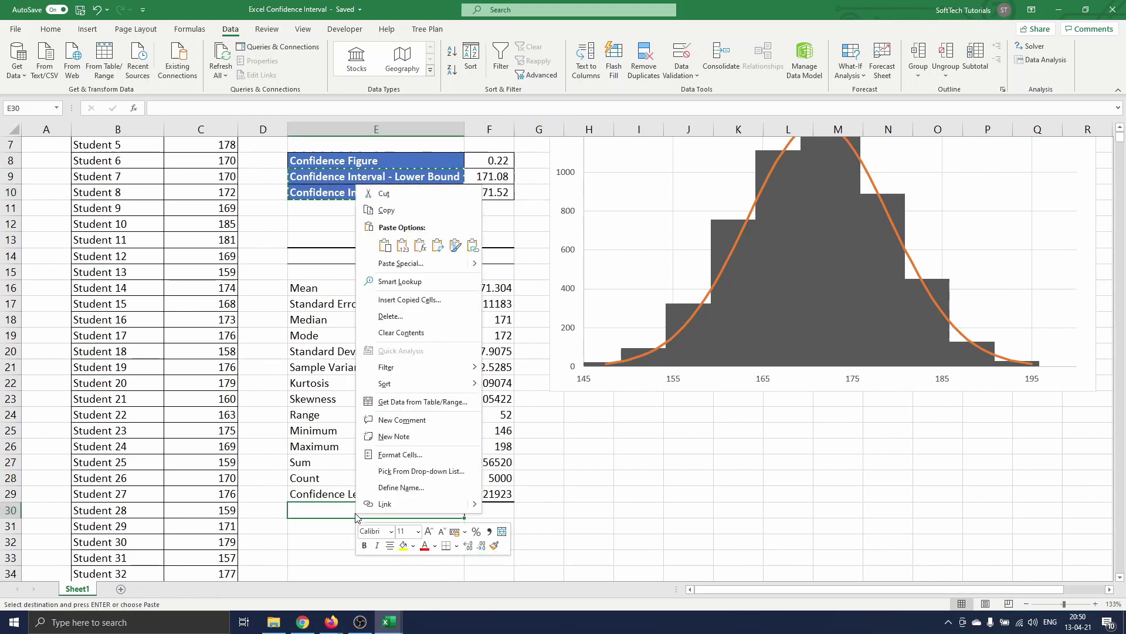
pyautogui.click(402, 245)
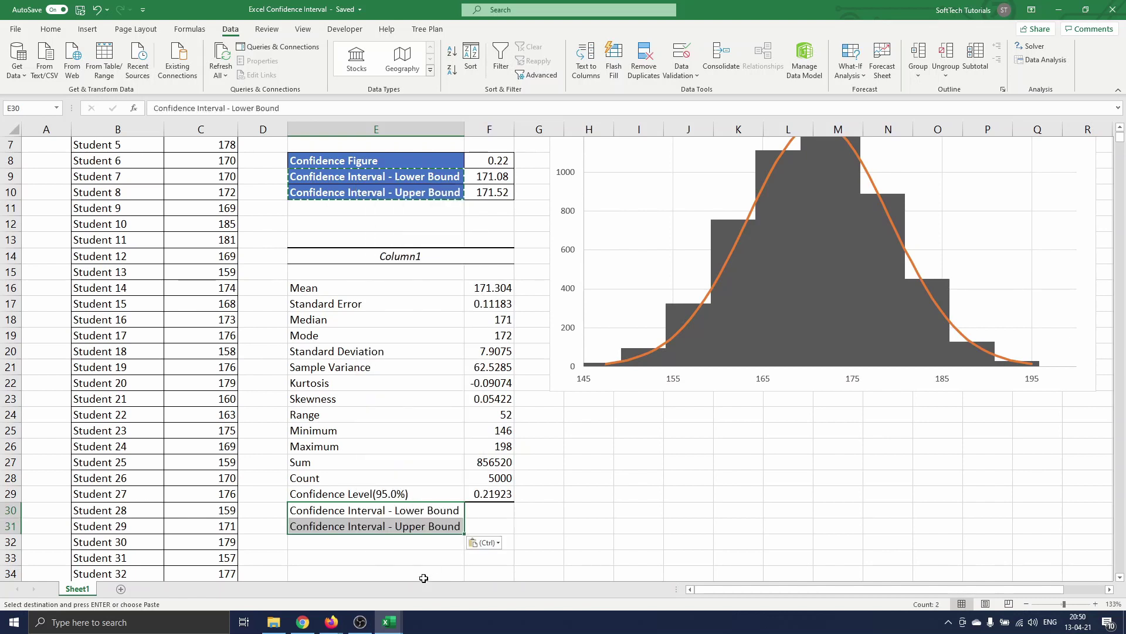
# Enter =F16-F29 in F30 for a lower bound of 171.085.
pyautogui.click(491, 510)
pyautogui.write('=')
pyautogui.click(495, 287)
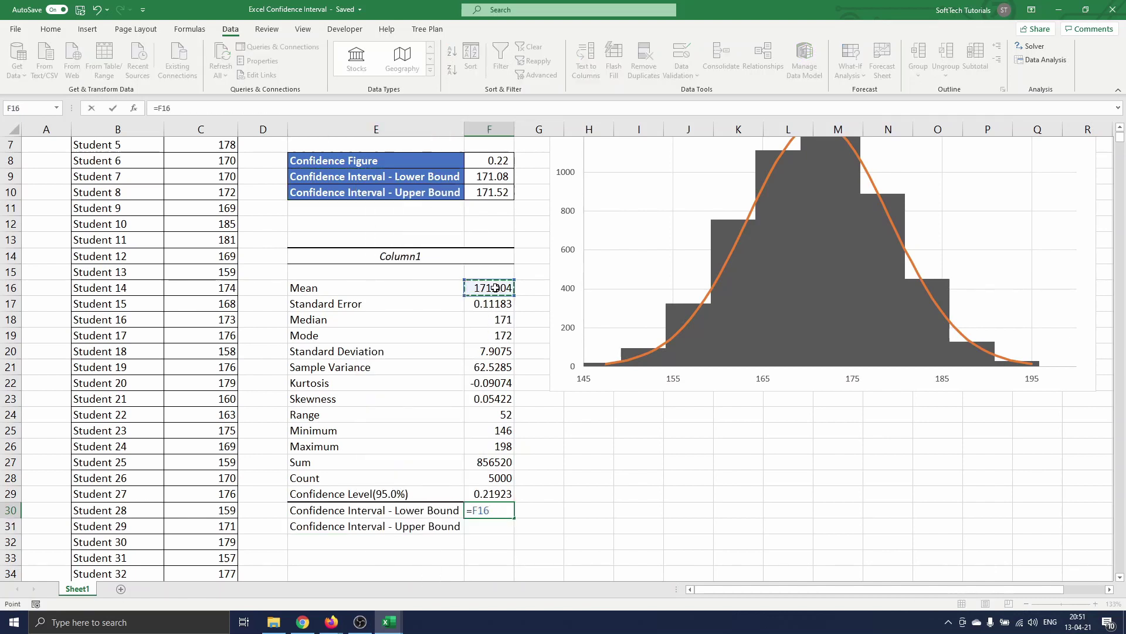
pyautogui.write('-')
pyautogui.click(492, 494)
pyautogui.press('Return')
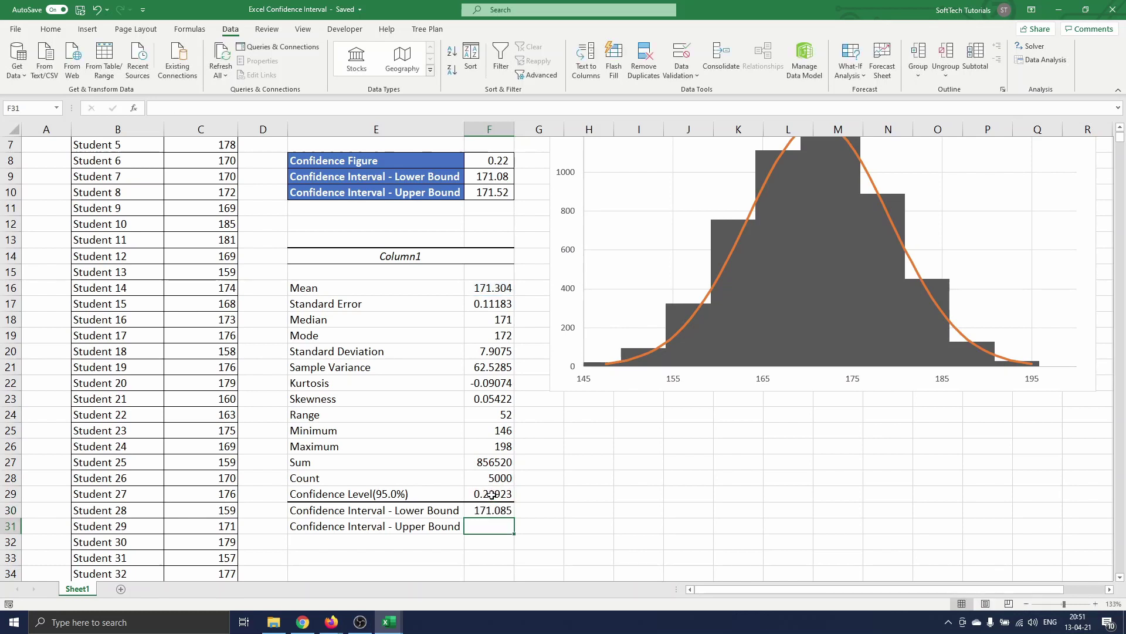
# Enter =F16+F29 in F31 for an upper bound of 171.523.
pyautogui.write('=')
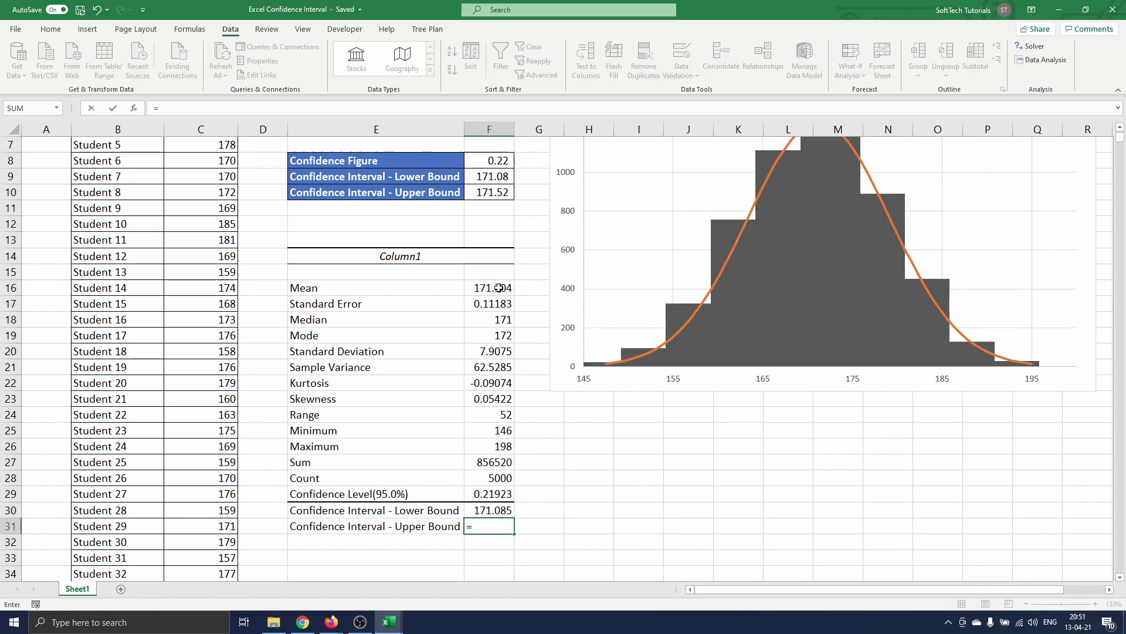
pyautogui.click(499, 288)
pyautogui.write('+')
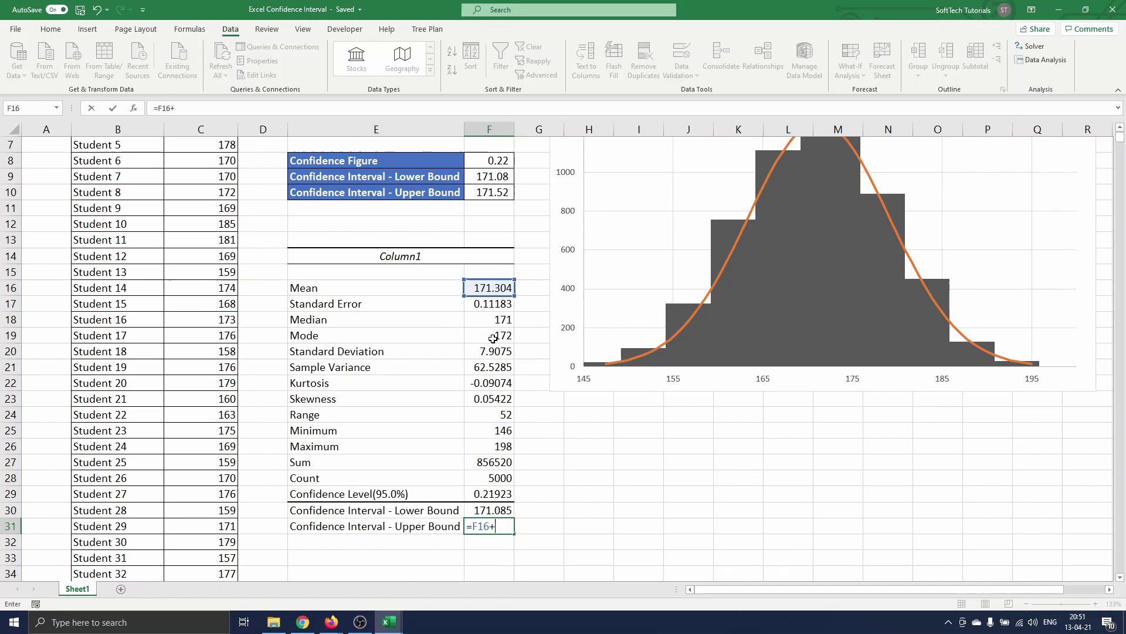
pyautogui.click(500, 494)
pyautogui.press('Return')
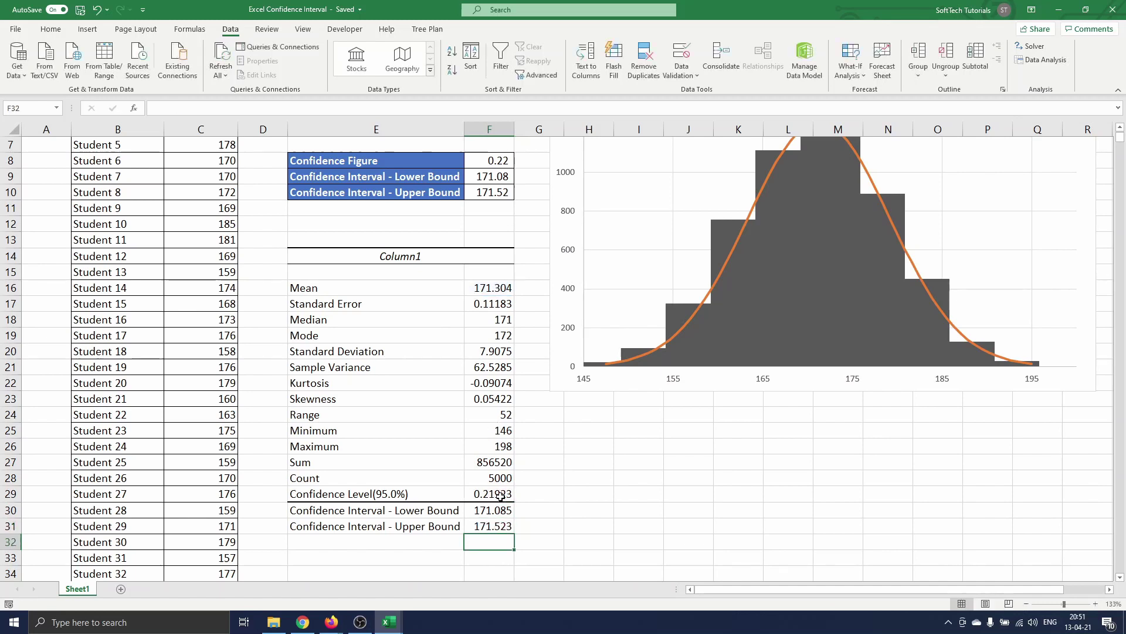